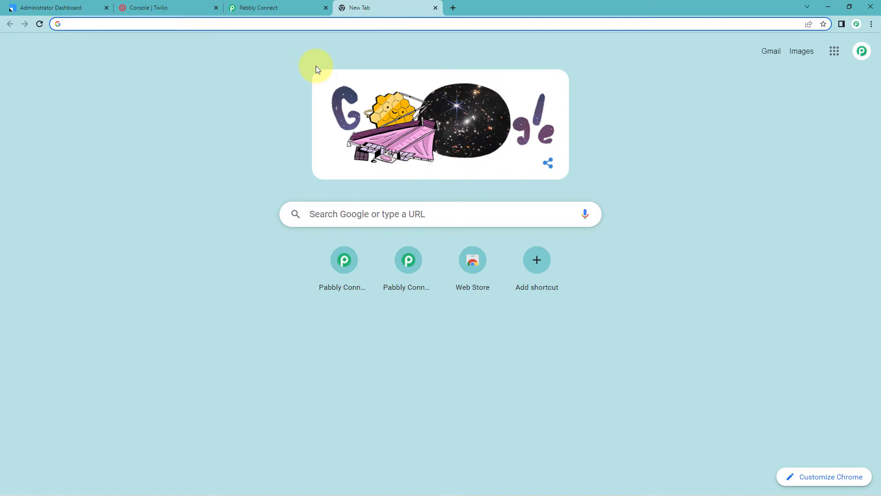
text(pabbly.co)
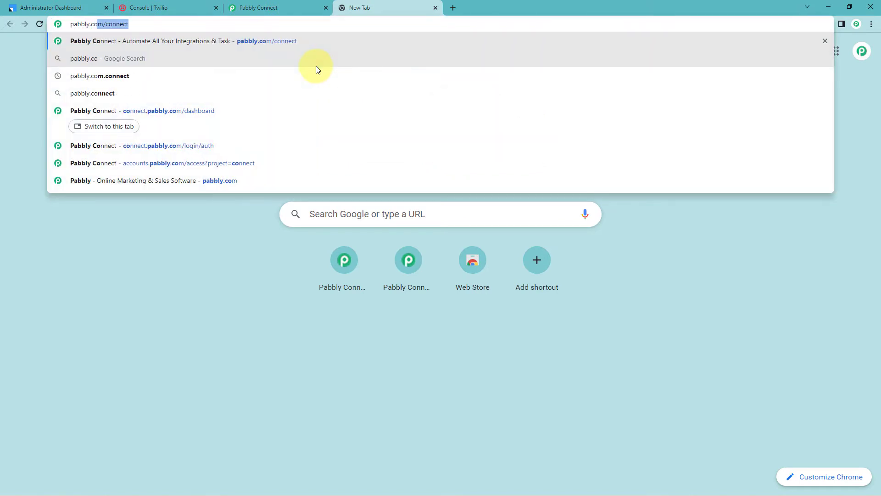
text(m/connec)
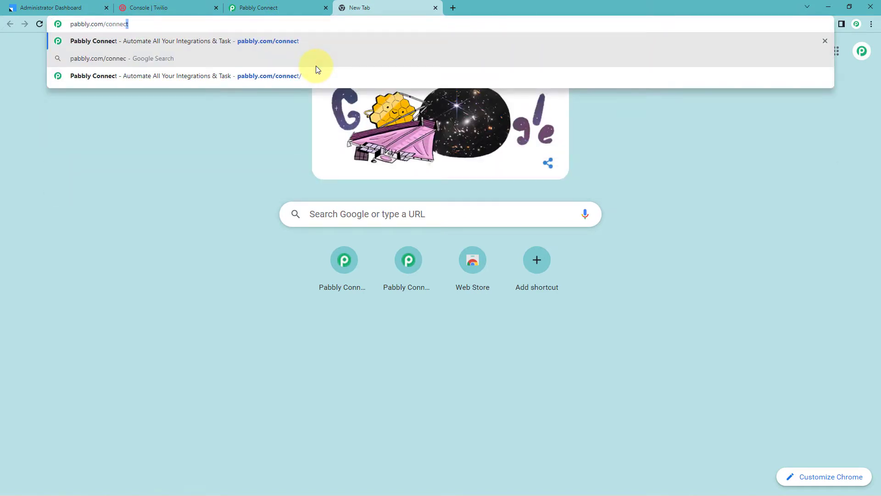
key(Return)
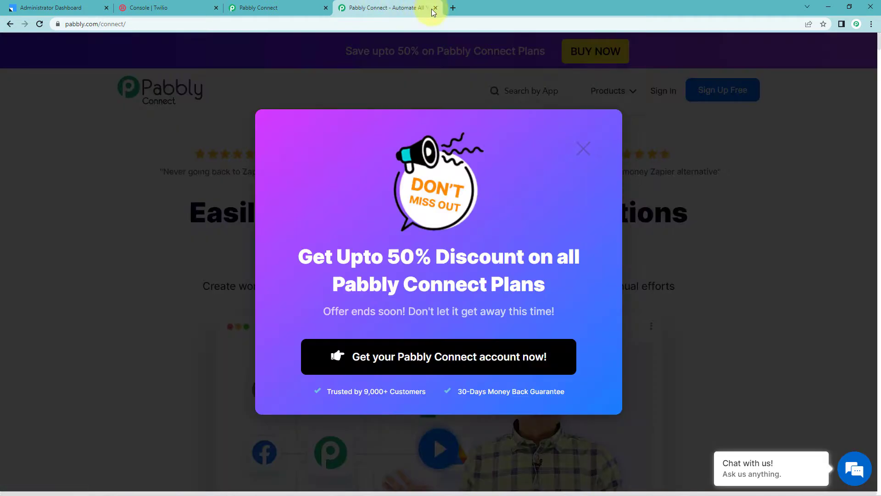
click(436, 7)
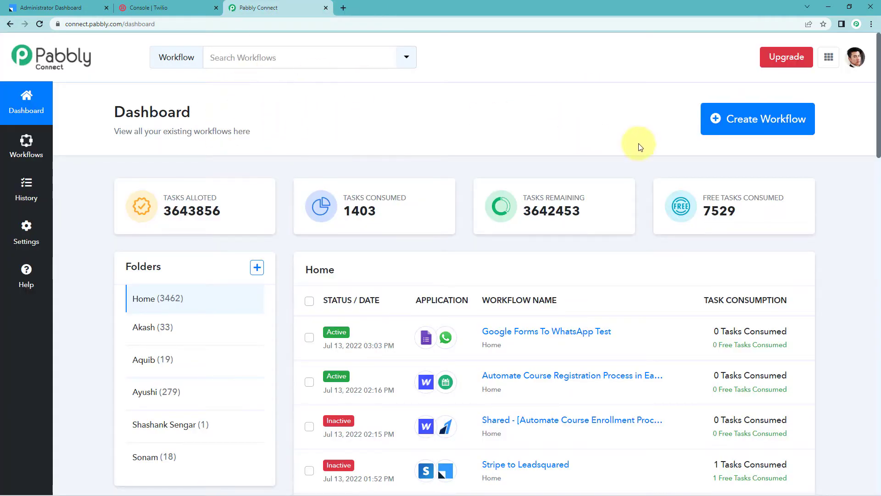
Create a new workflow named "Leadsquared to Twilio".
click(782, 119)
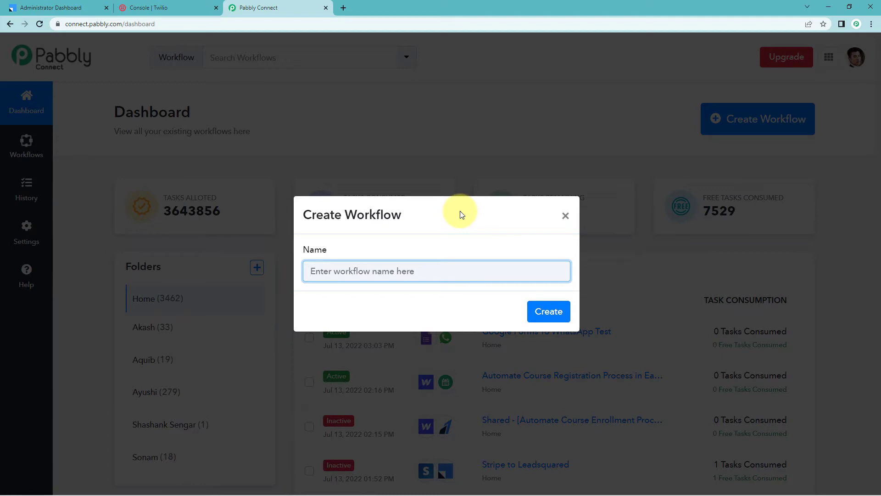
text(Leadsquared to Twil)
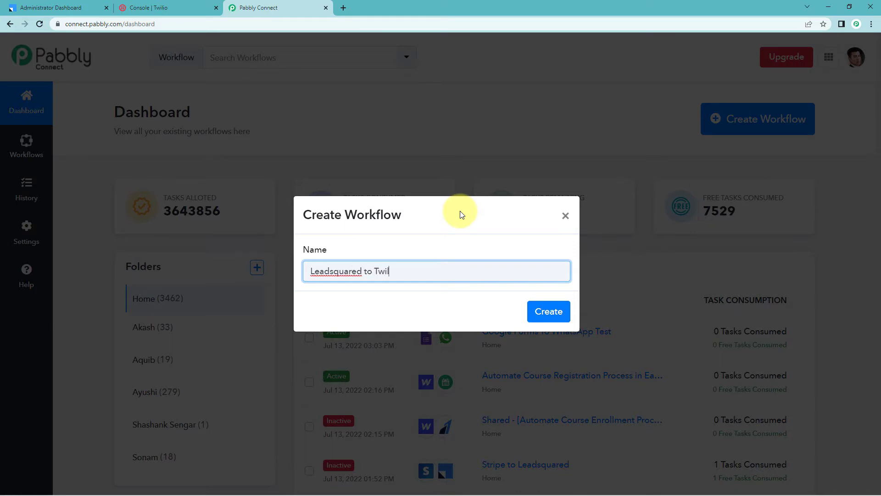
text(io)
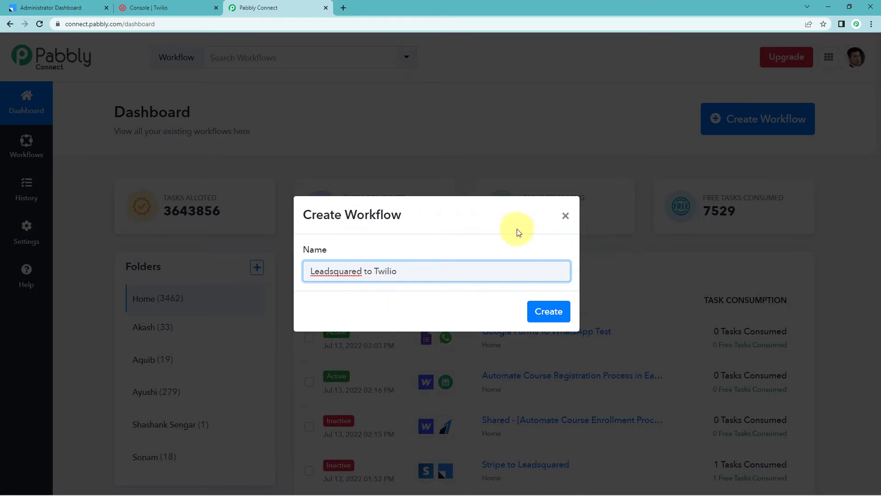
click(548, 311)
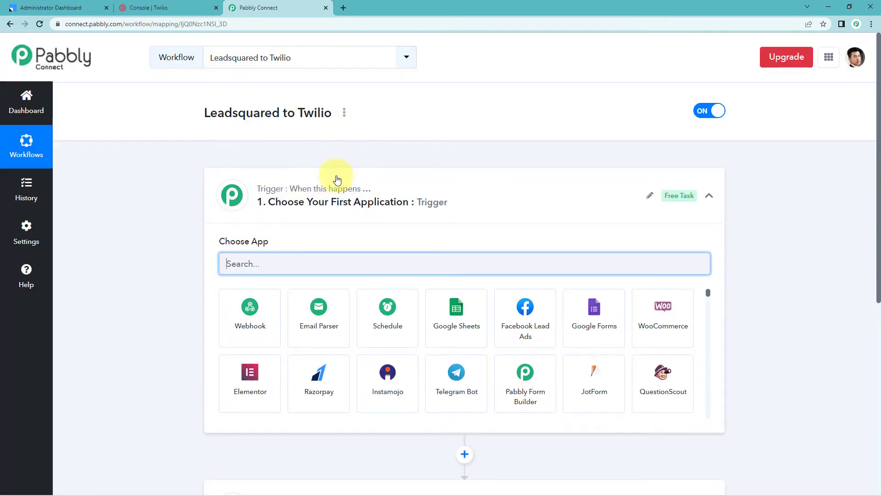
Choose Leadsquared as the trigger application for the workflow.
click(337, 179)
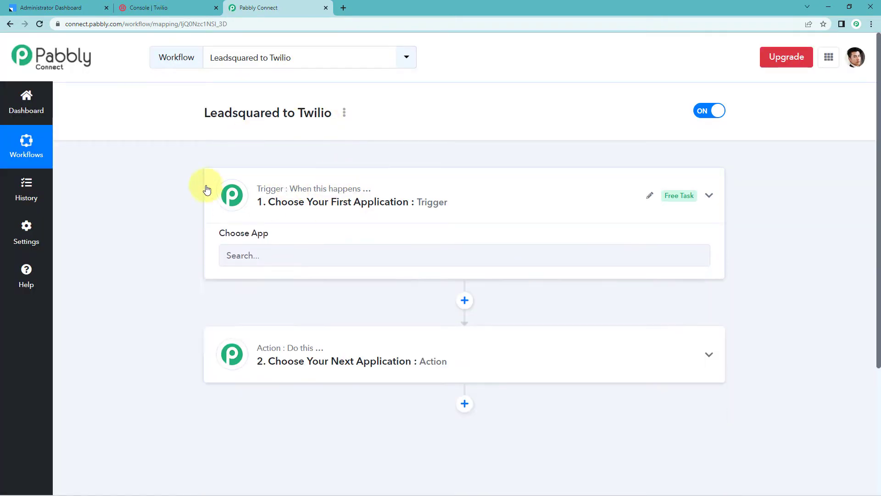
scroll(171, 173, down, 2)
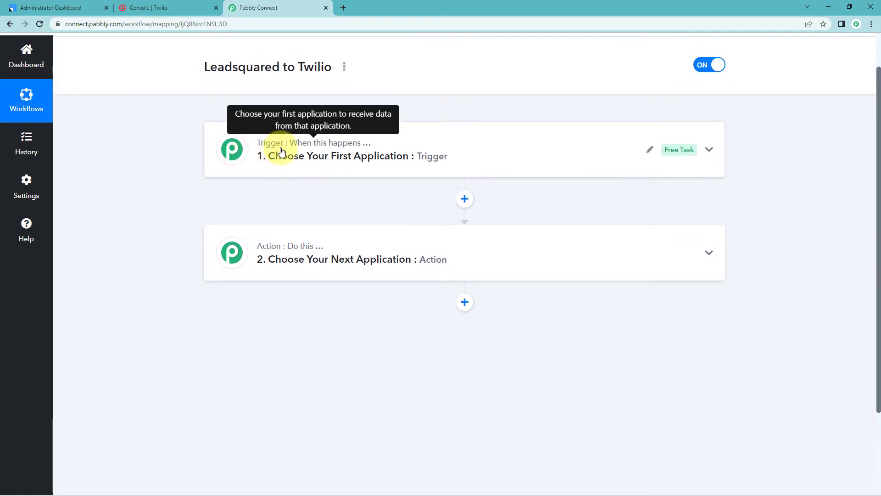
mouse_move(268, 249)
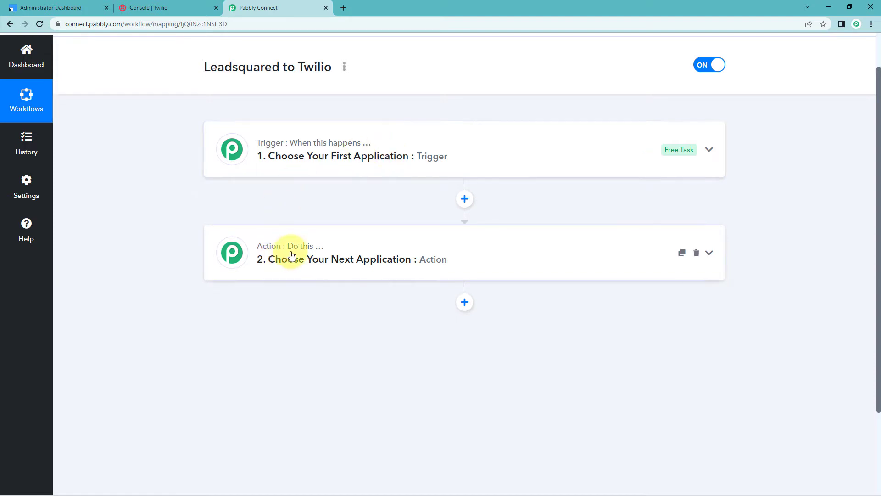
click(357, 143)
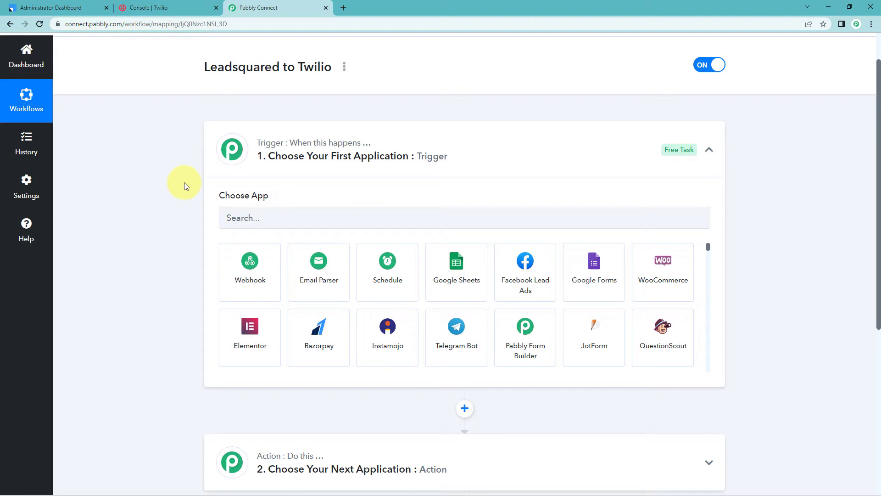
click(246, 214)
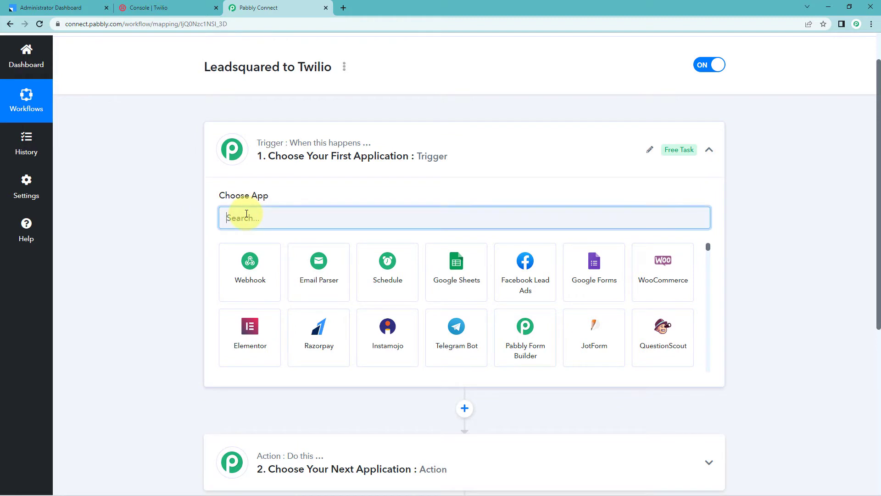
text(Lead)
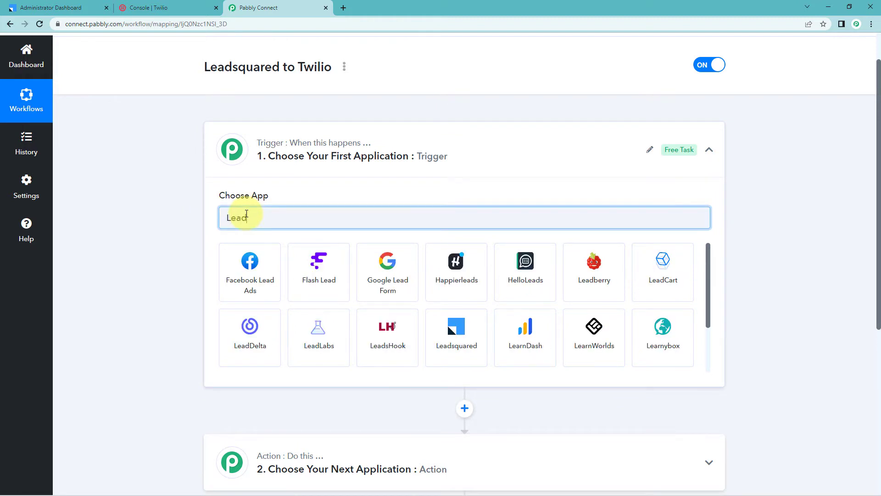
text(sq)
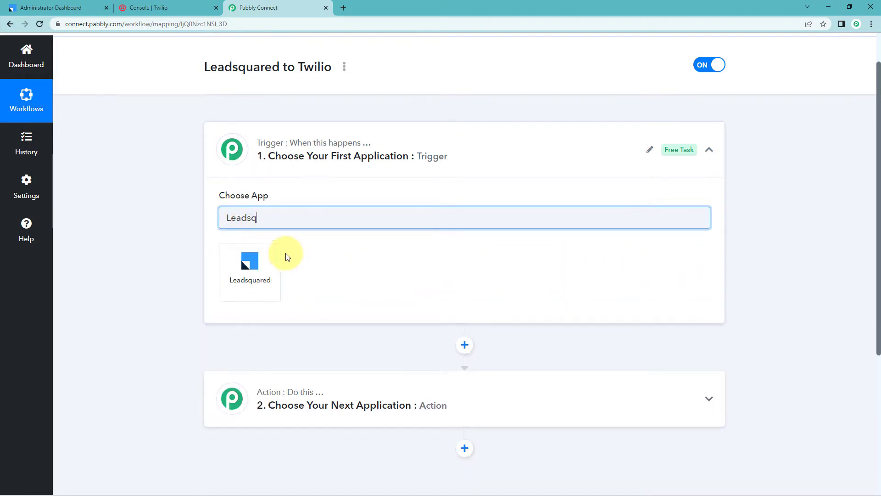
click(272, 253)
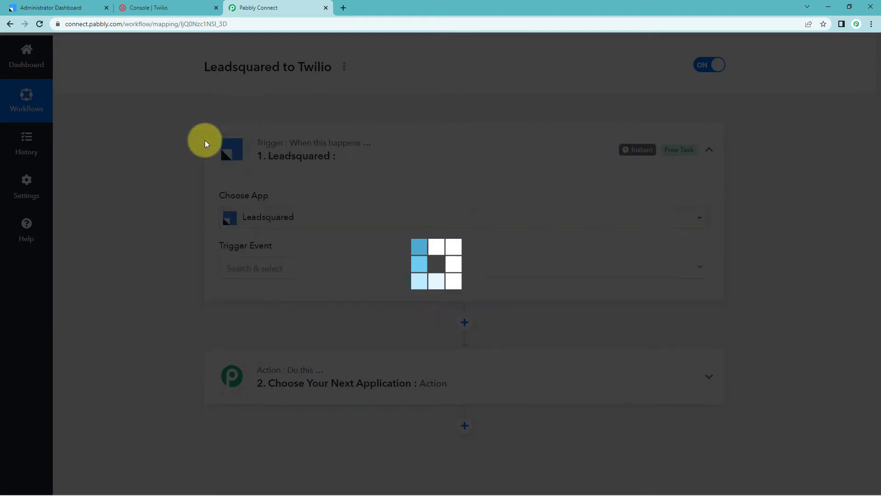
Set the Leadsquared trigger event to New Lead.
scroll(276, 193, down, 1)
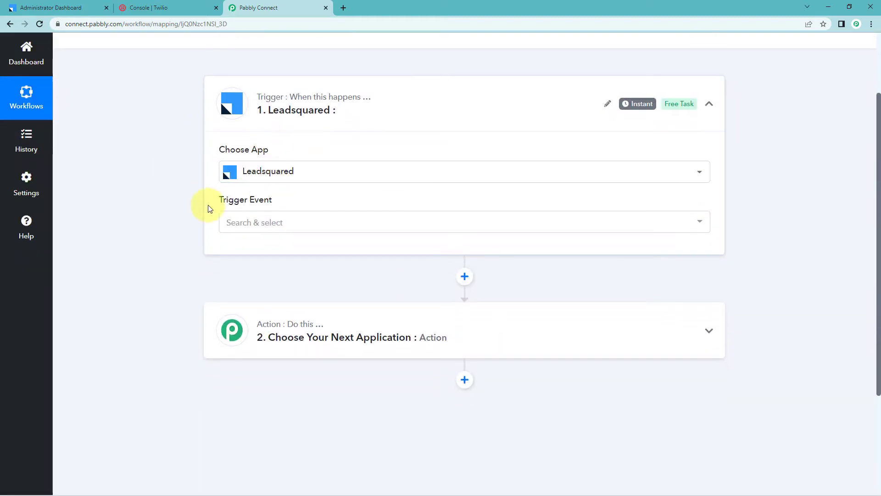
click(292, 222)
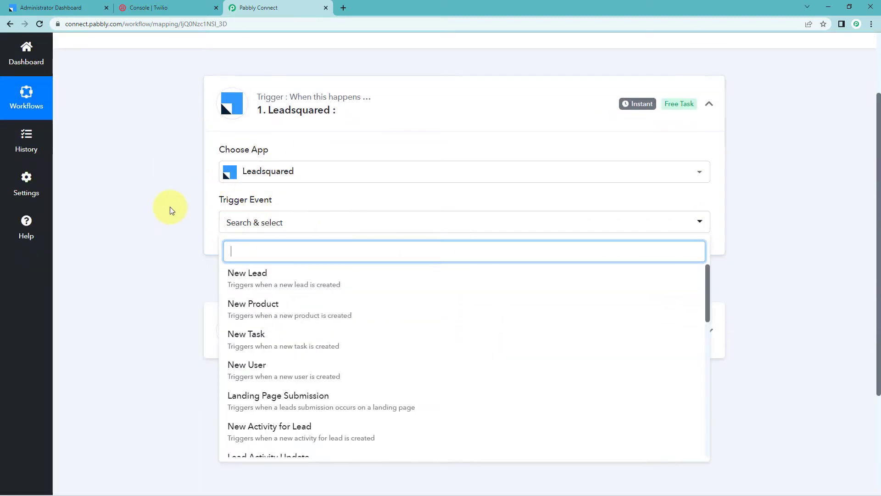
scroll(169, 206, down, 1)
click(296, 223)
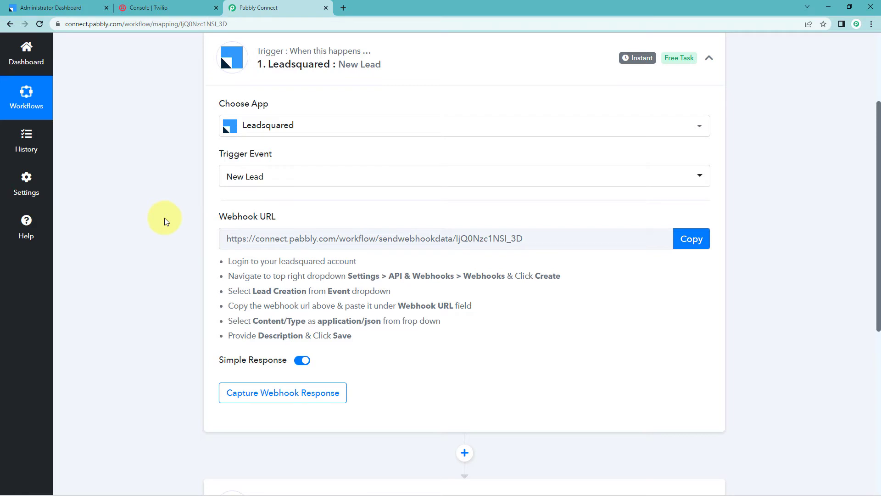
Copy the trigger's webhook URL and start capturing the webhook response.
click(691, 243)
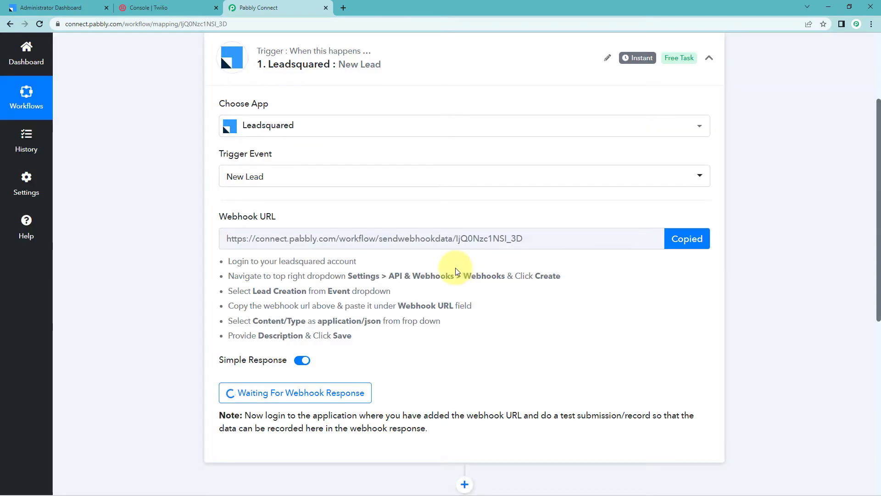
drag(462, 273, 364, 331)
click(285, 301)
click(365, 330)
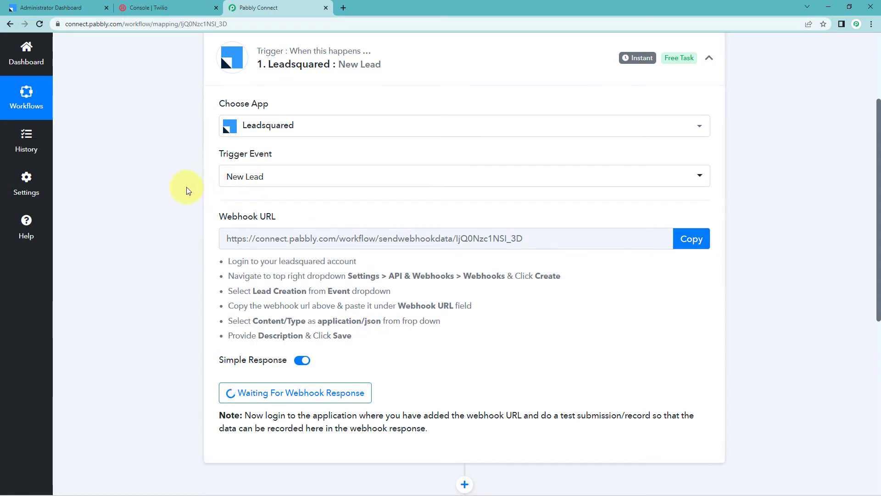
Switch to LeadSquared and open the Webhooks page under API and Webhooks settings.
click(73, 6)
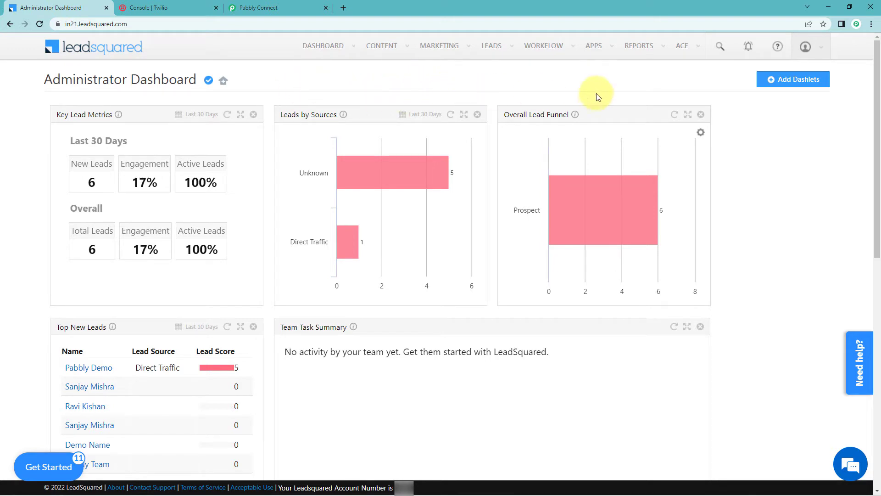
click(820, 46)
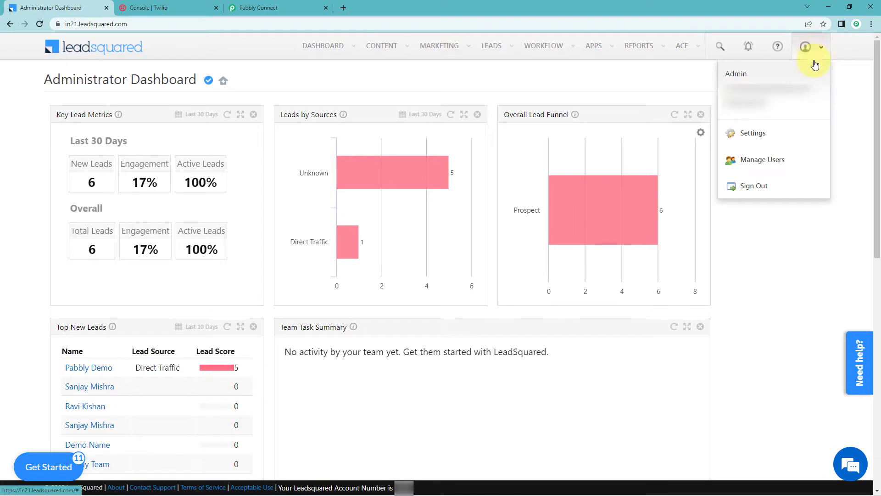
click(757, 138)
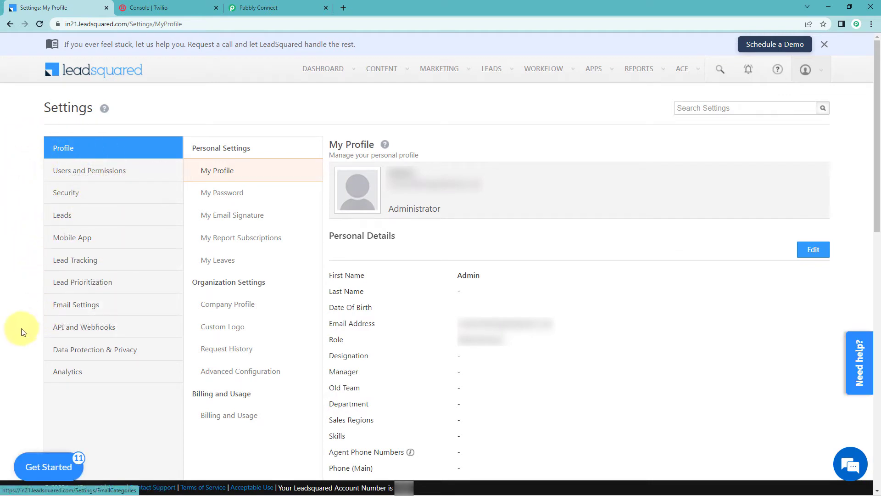
click(89, 332)
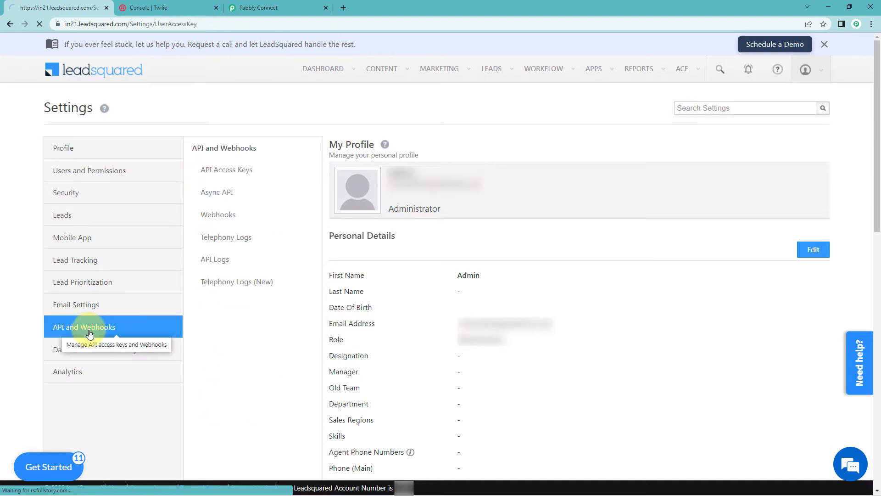
click(229, 216)
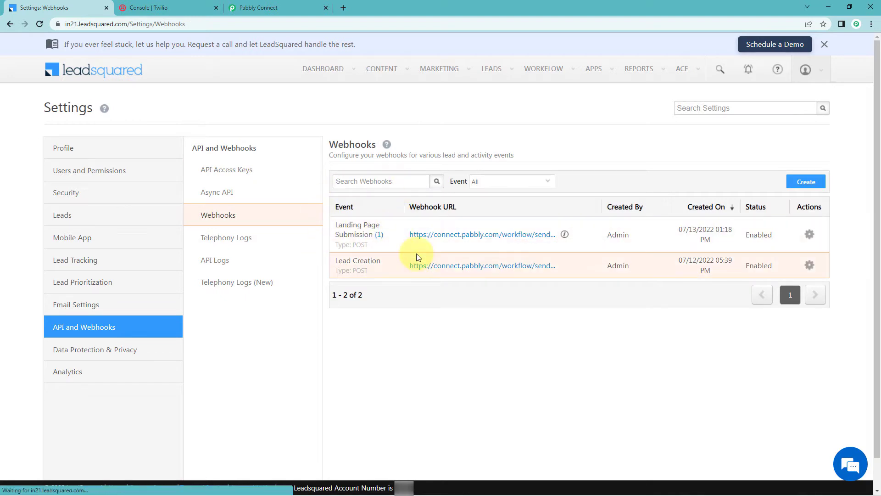
Start adding a new webhook and set its event to Lead Creation.
click(797, 184)
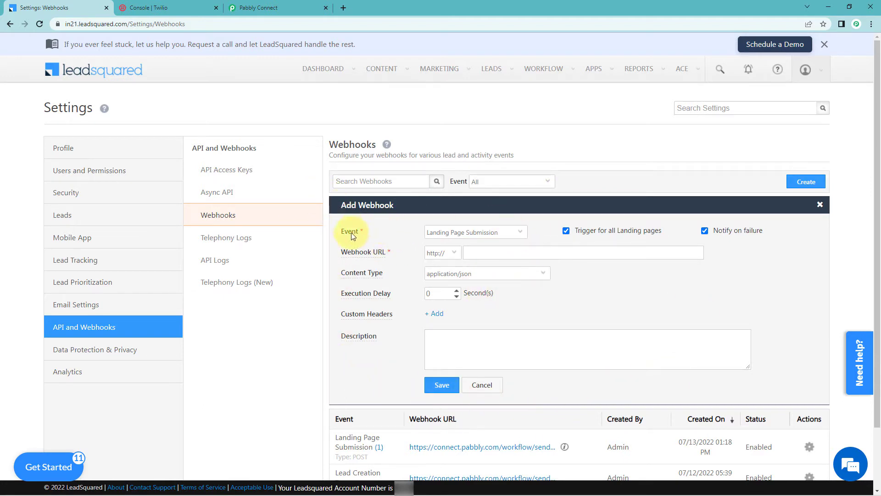
click(519, 231)
scroll(471, 276, down, 3)
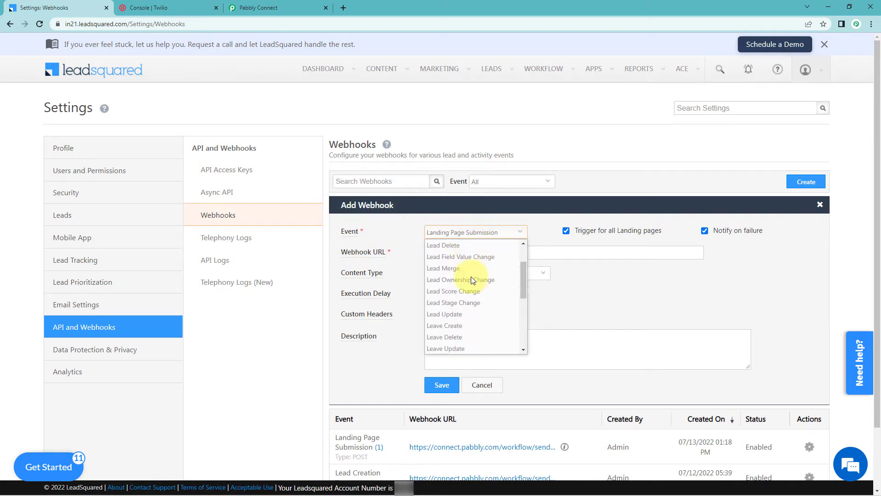
scroll(470, 276, up, 2)
scroll(471, 280, up, 1)
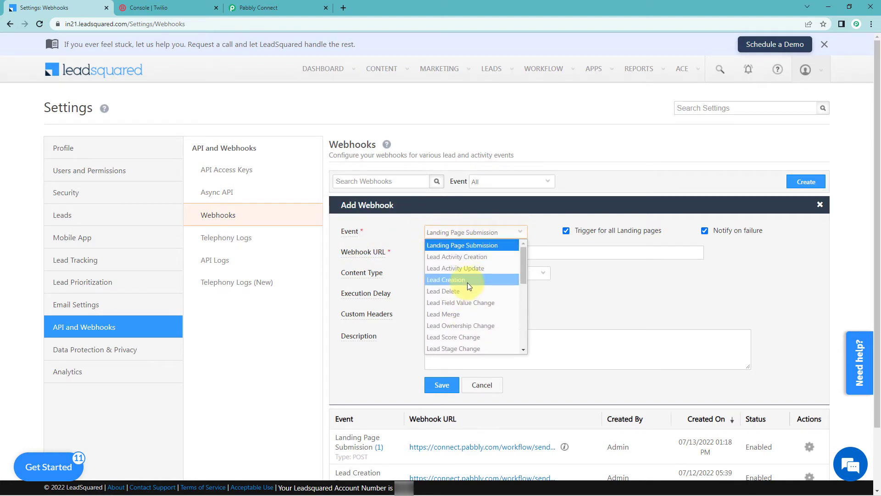
click(460, 281)
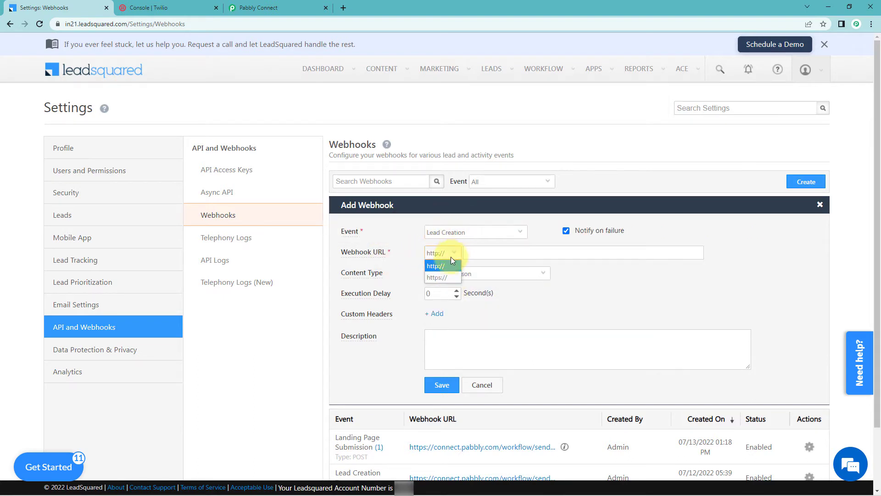
click(441, 278)
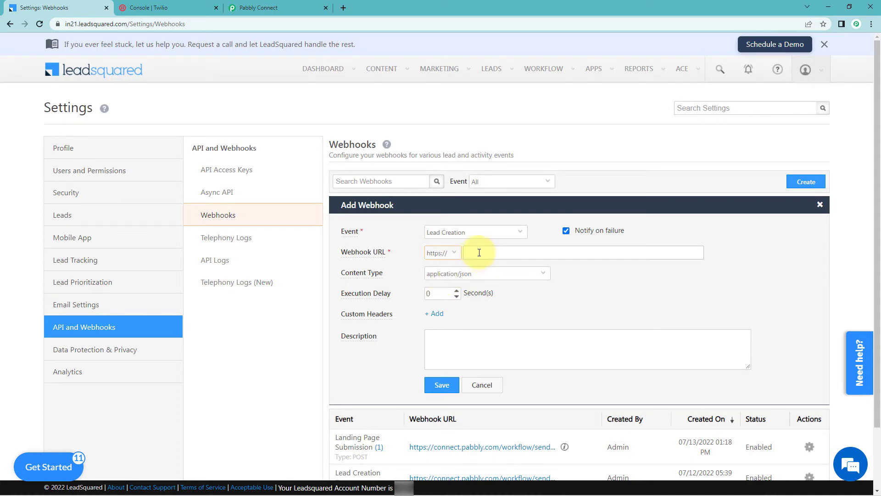
right_click(476, 253)
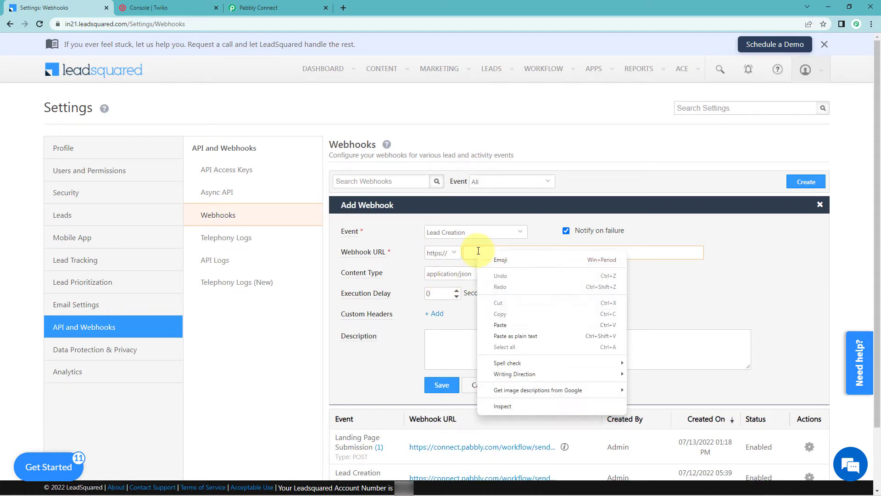
click(495, 325)
drag(483, 252, 458, 255)
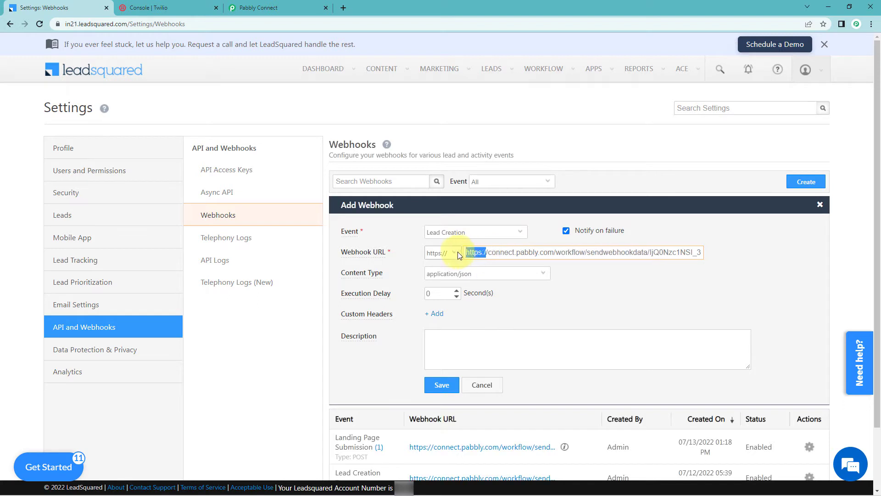
key(BackSpace)
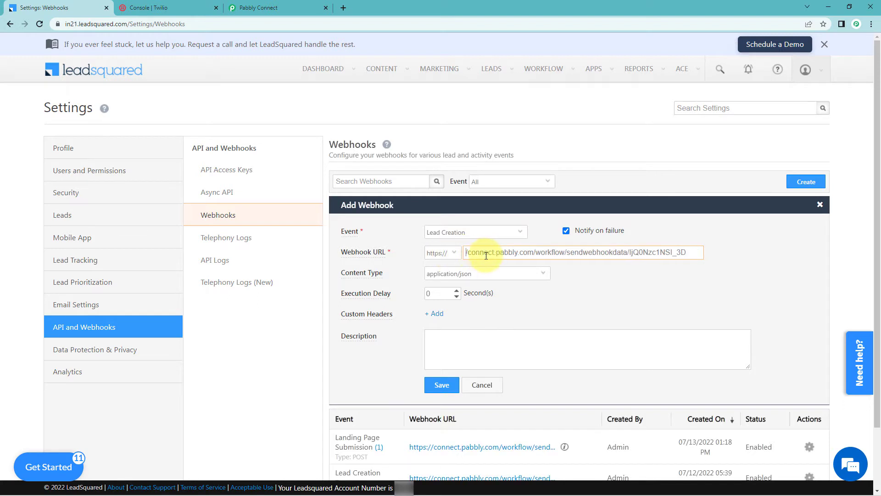
key(Delete)
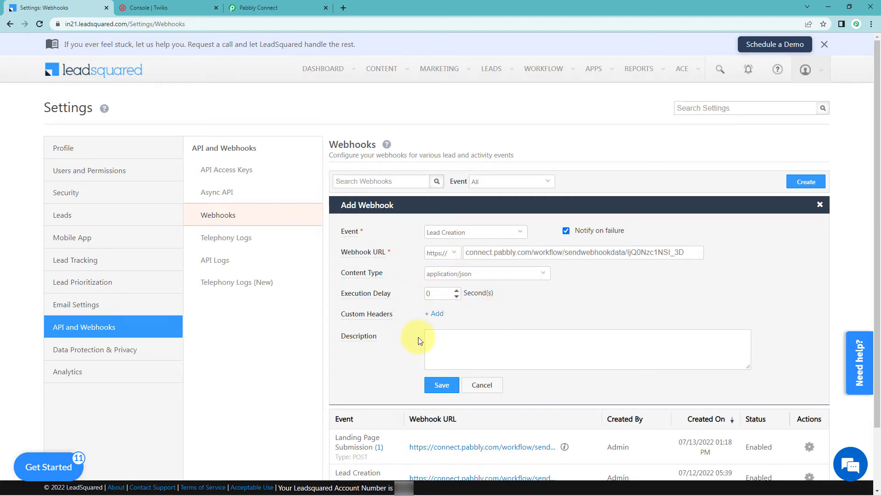
Save the new Lead Creation webhook in LeadSquared.
scroll(417, 340, down, 2)
click(439, 319)
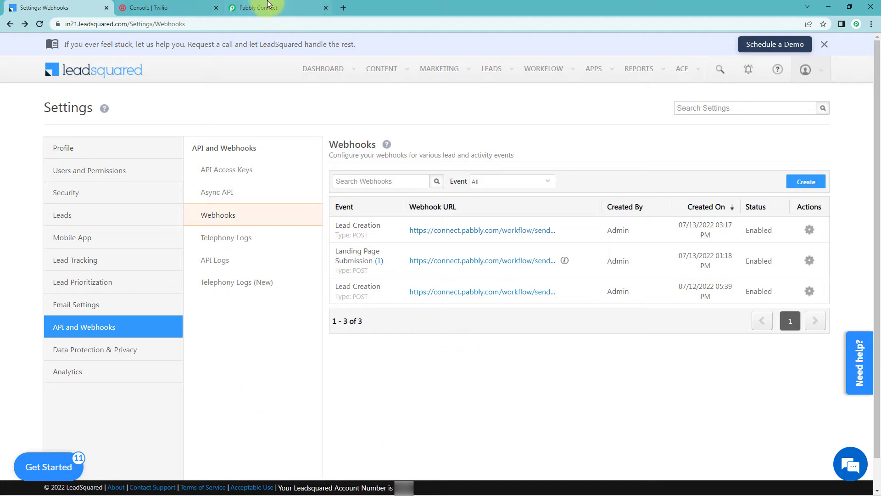
click(259, 7)
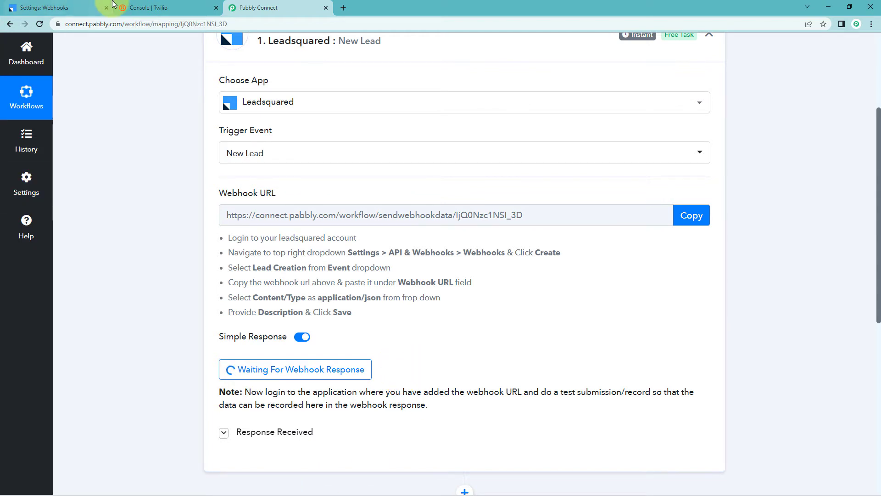
click(80, 4)
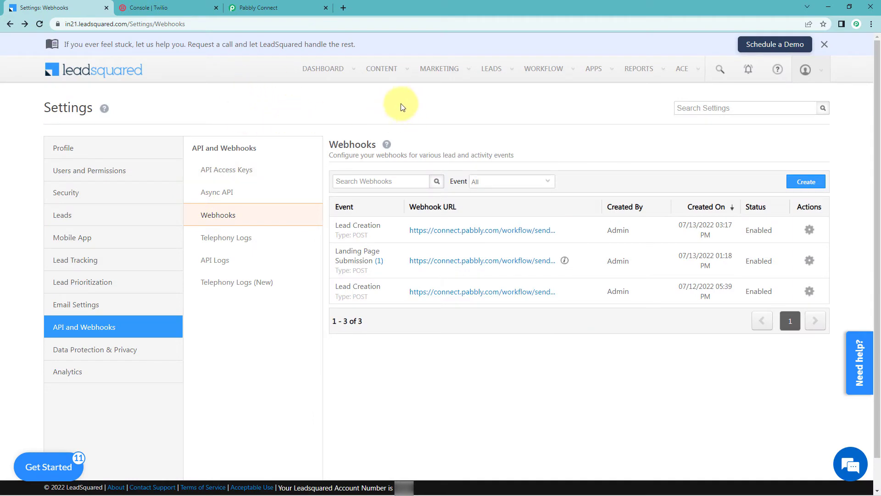
Open the Quick Add Lead form under Manage Leads and fill in the test lead's first name, last name and e-mail.
mouse_move(496, 76)
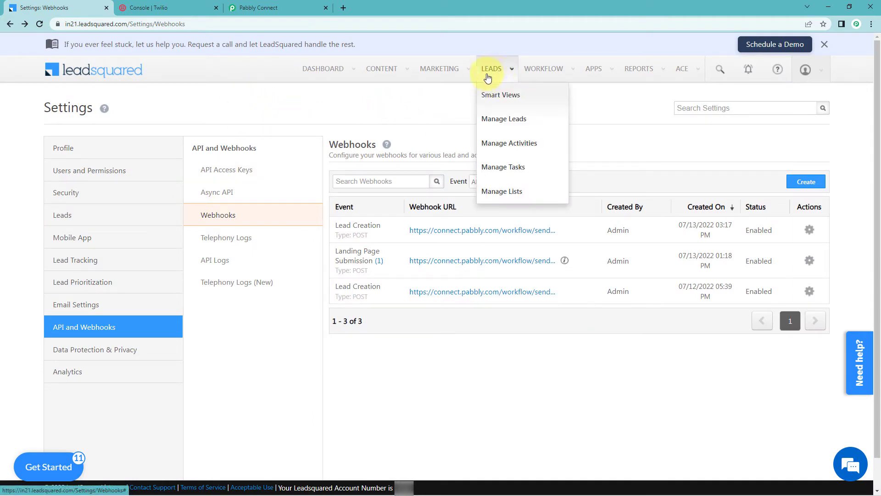
click(495, 120)
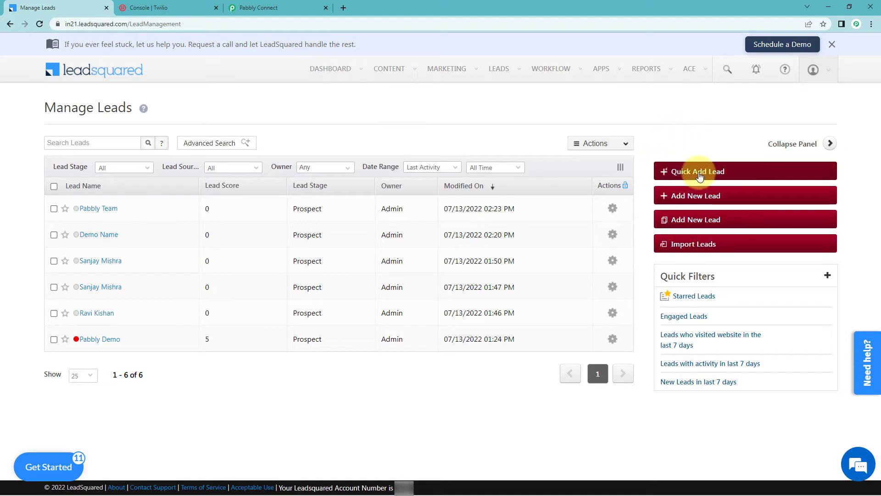
click(683, 177)
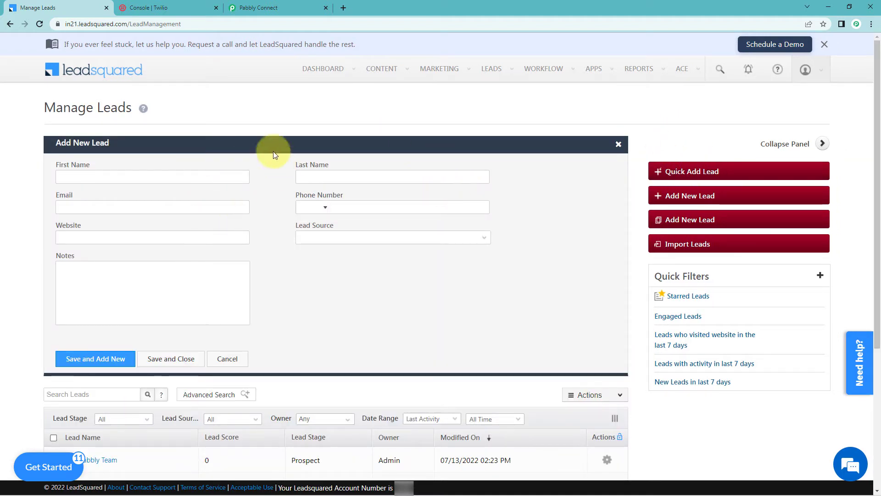
click(128, 177)
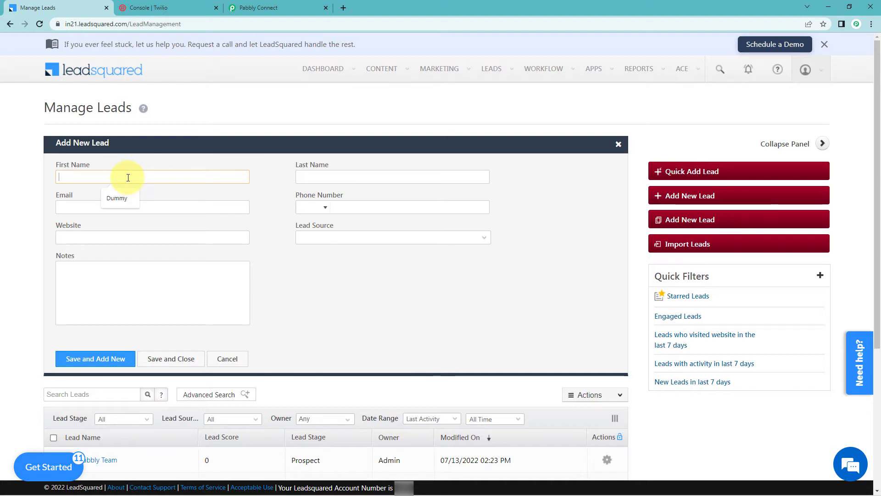
click(115, 199)
click(354, 177)
click(354, 200)
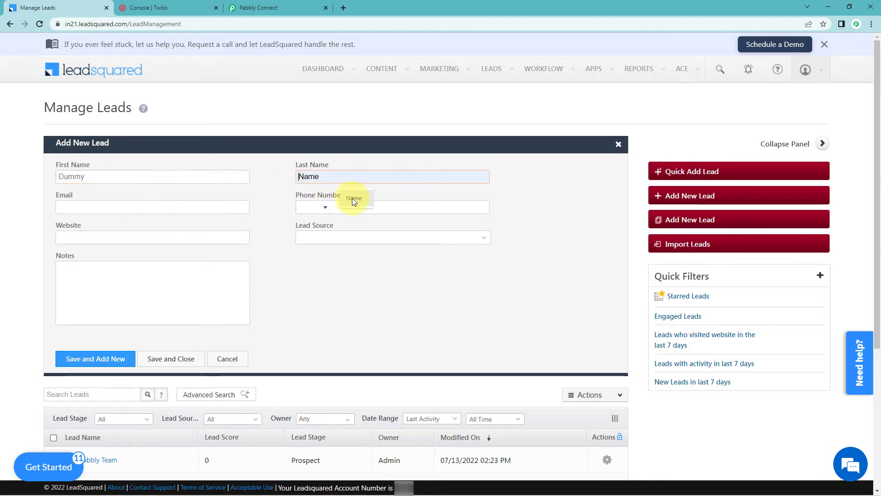
click(81, 209)
click(131, 228)
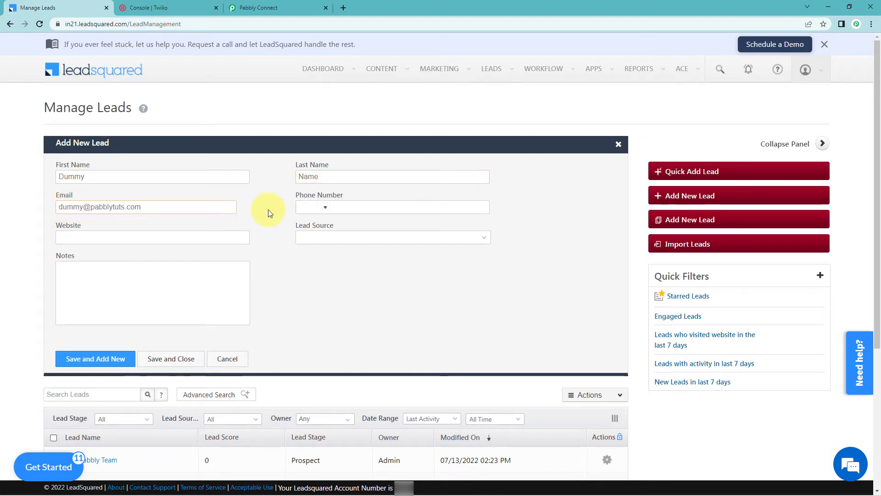
click(363, 204)
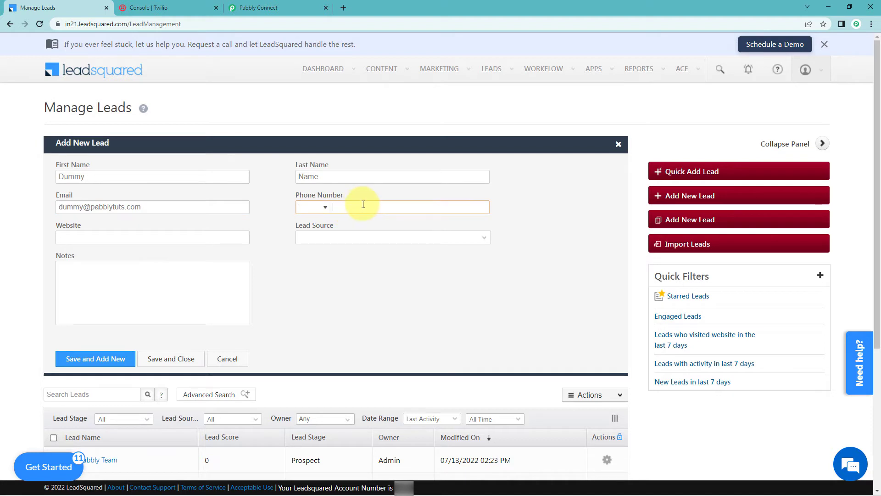
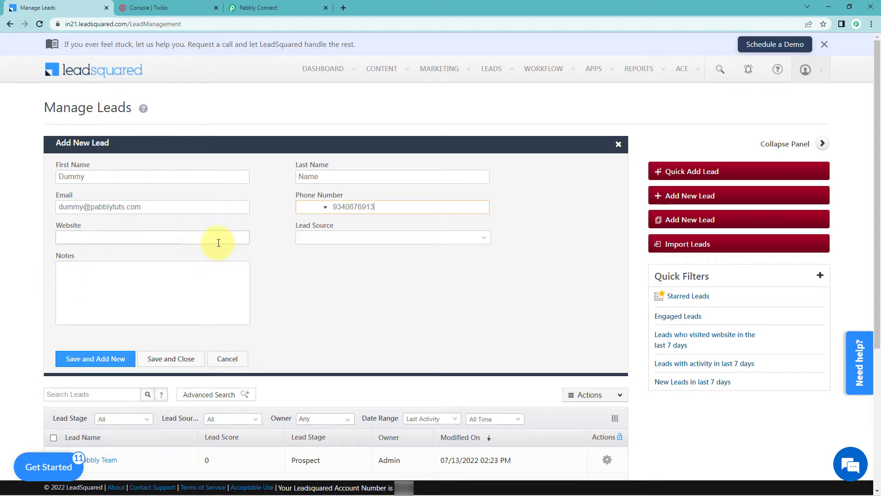
click(253, 252)
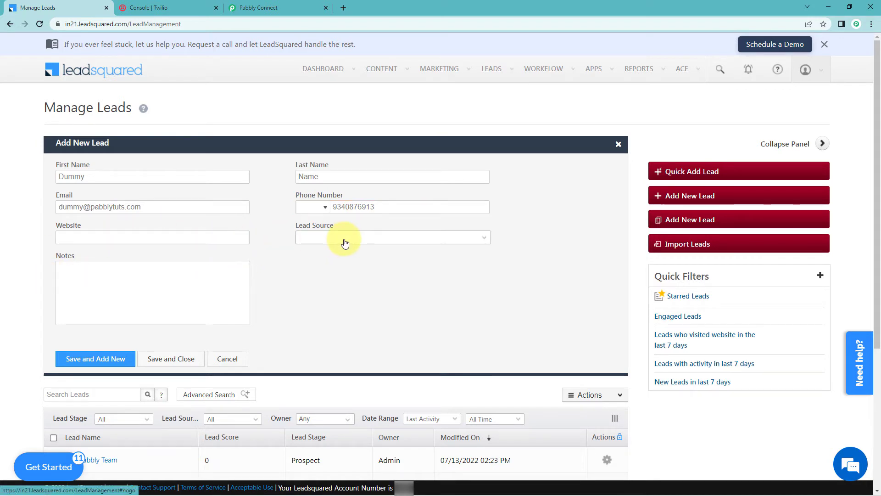
click(181, 239)
text(ww)
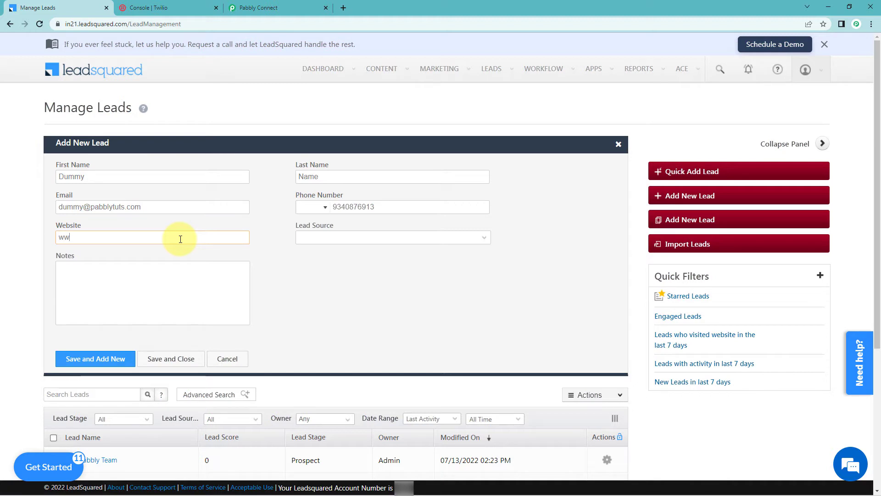
text(w.pabbly.com)
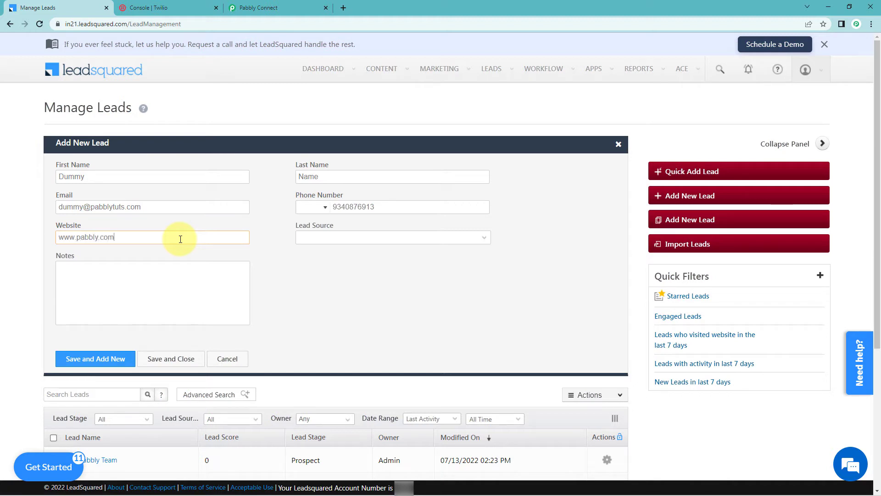
Set the lead source to Social Media.
click(338, 237)
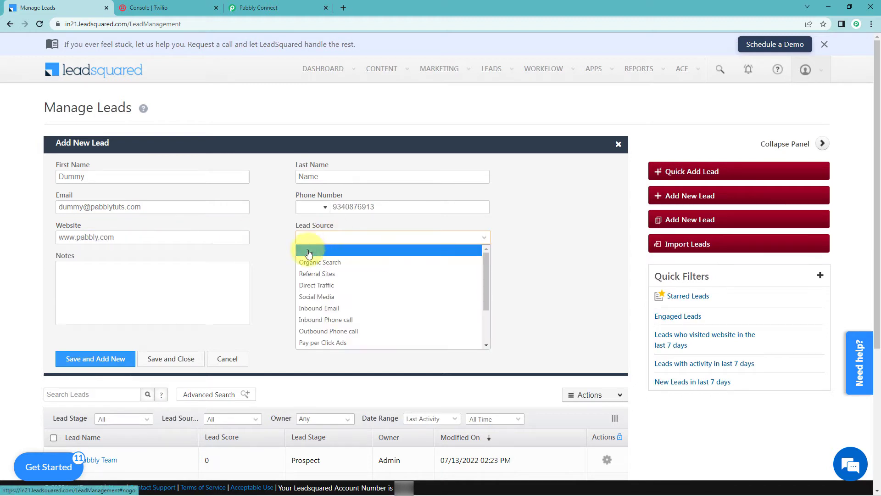
scroll(337, 270, down, 3)
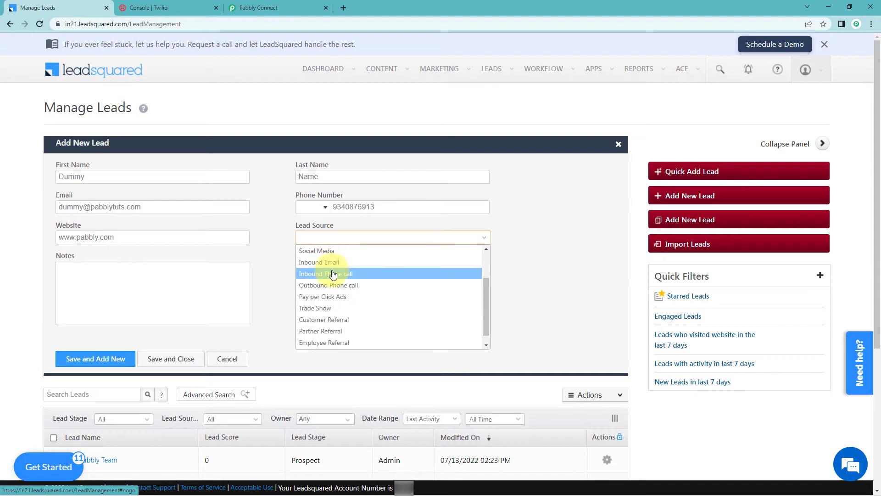
scroll(334, 274, up, 3)
click(325, 300)
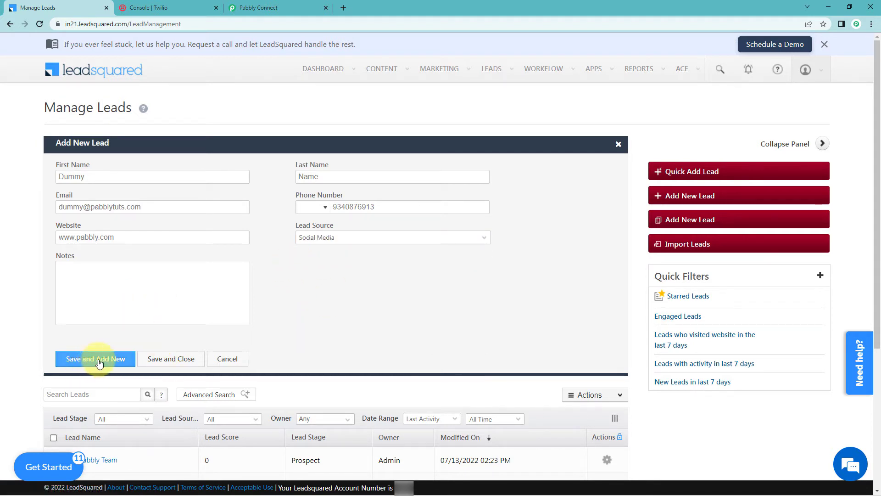
Add the +91 country code to the phone number and save and close the new lead.
click(175, 364)
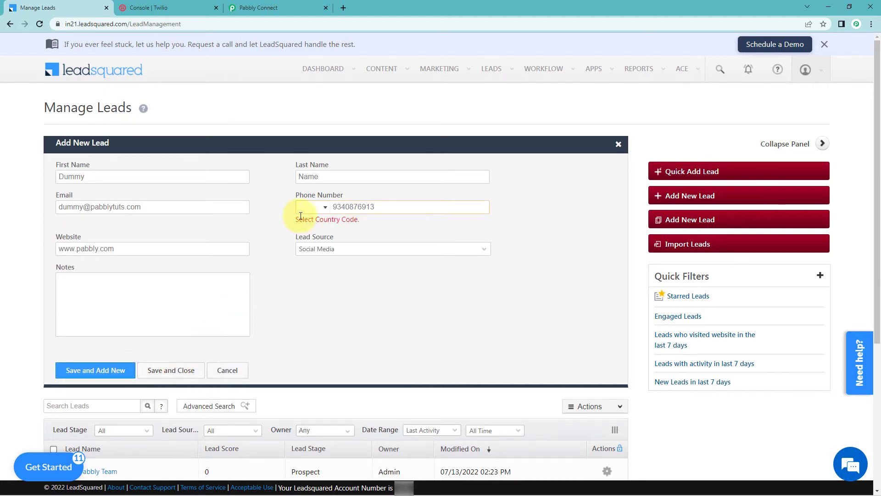
text(+91)
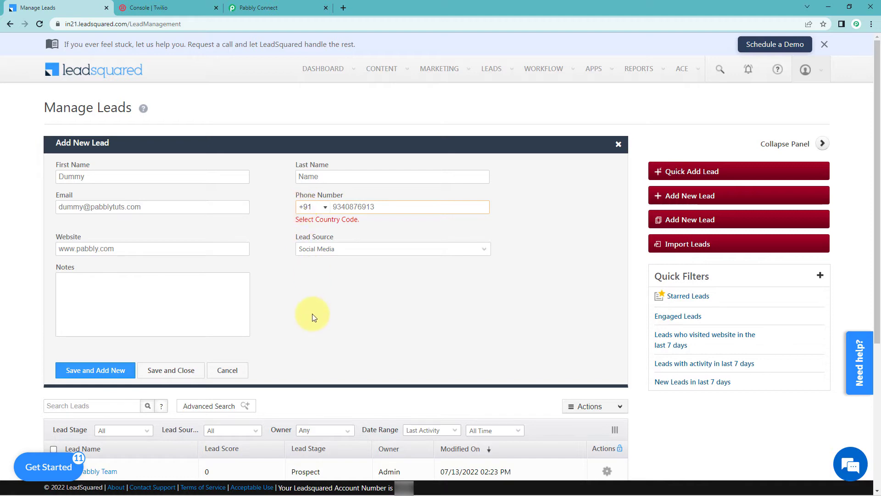
click(172, 373)
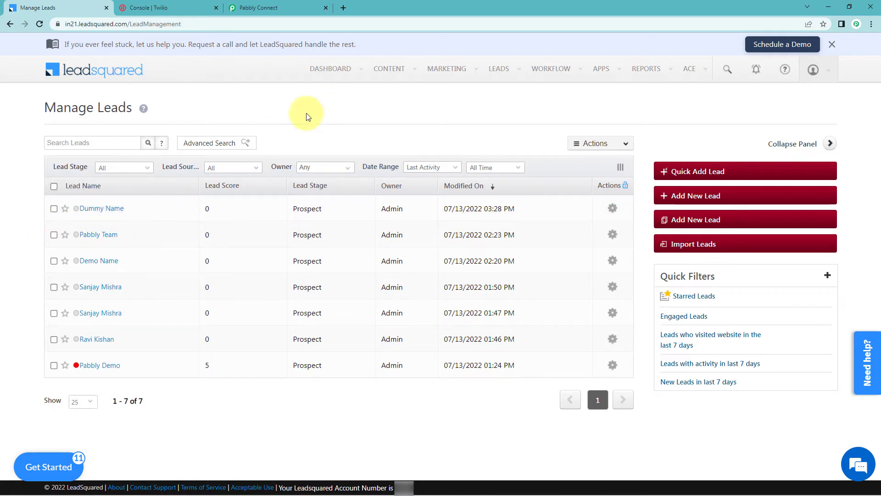
Return to Pabbly Connect and review the fields of the captured webhook response for the new lead.
click(289, 6)
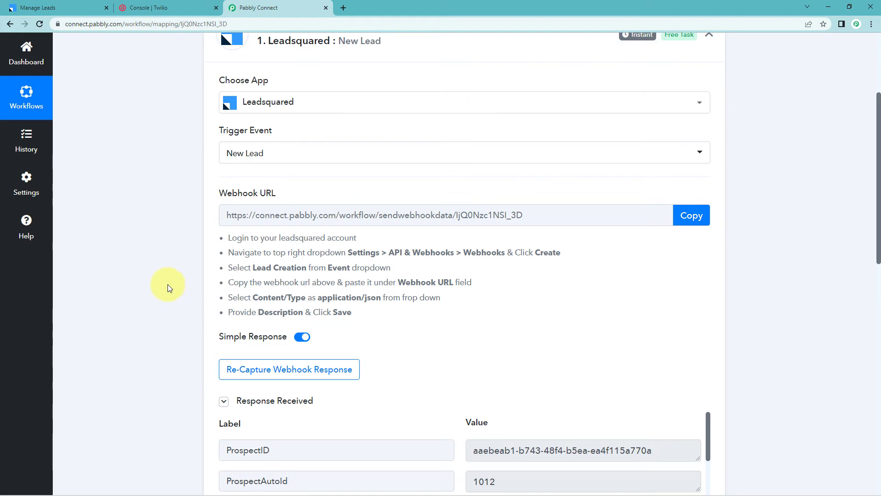
scroll(167, 284, up, 3)
scroll(157, 289, down, 3)
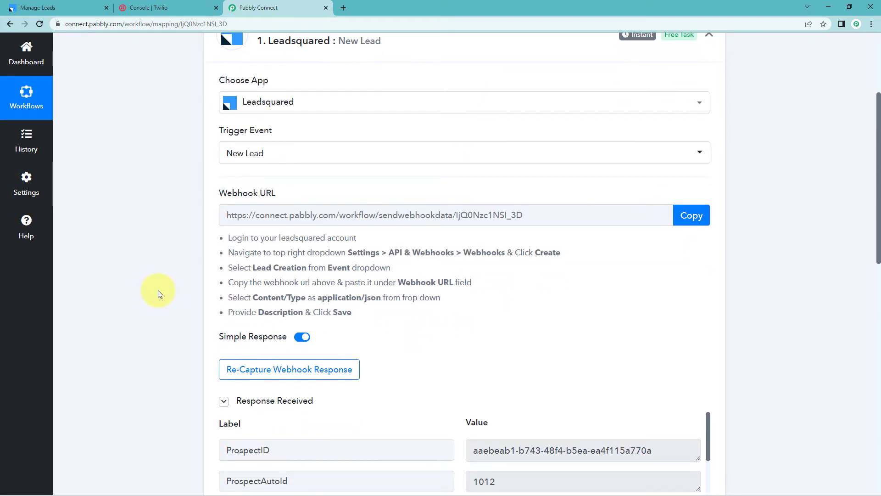
scroll(158, 290, down, 2)
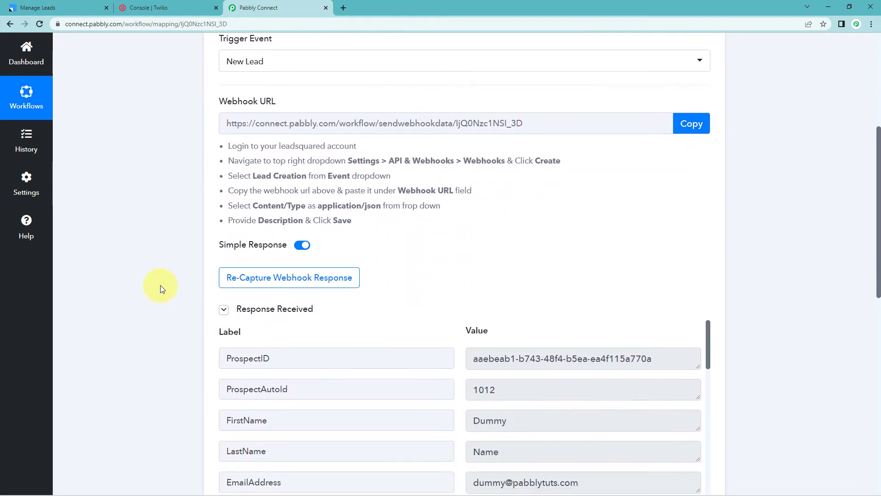
scroll(175, 280, down, 2)
scroll(184, 275, down, 1)
scroll(395, 248, down, 1)
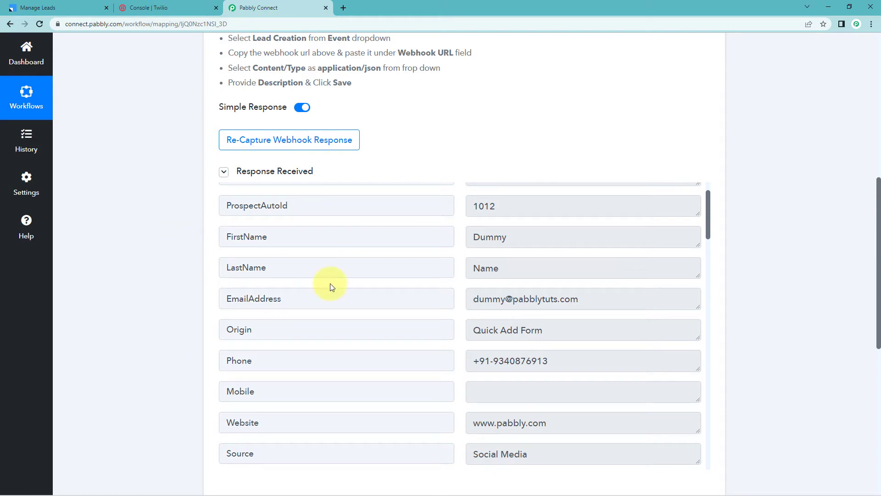
click(527, 237)
click(526, 268)
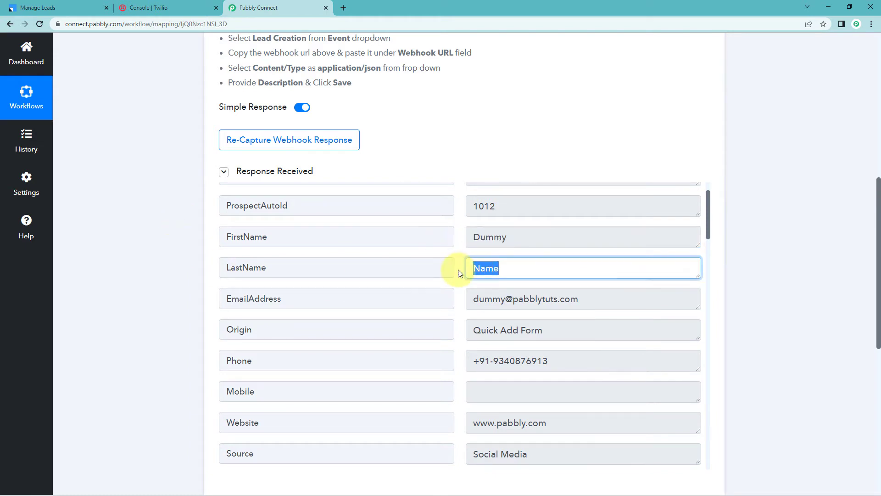
click(484, 299)
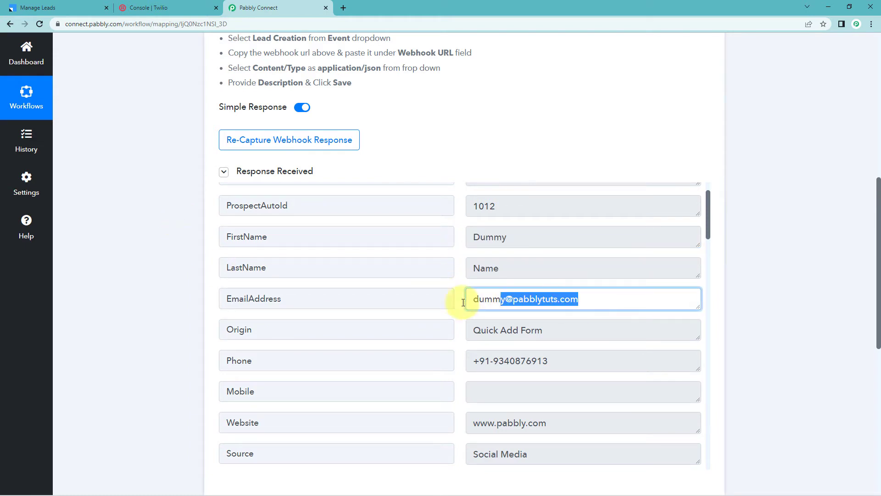
click(478, 330)
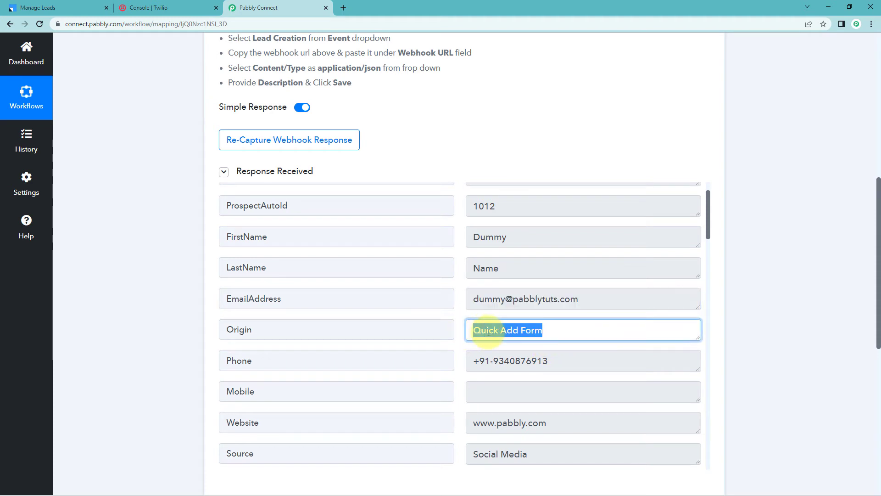
drag(549, 360, 458, 358)
click(459, 361)
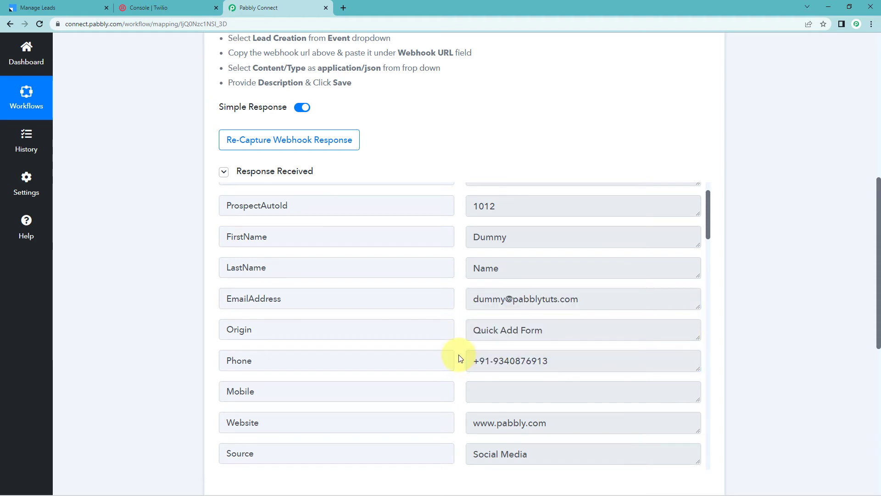
click(565, 422)
click(466, 452)
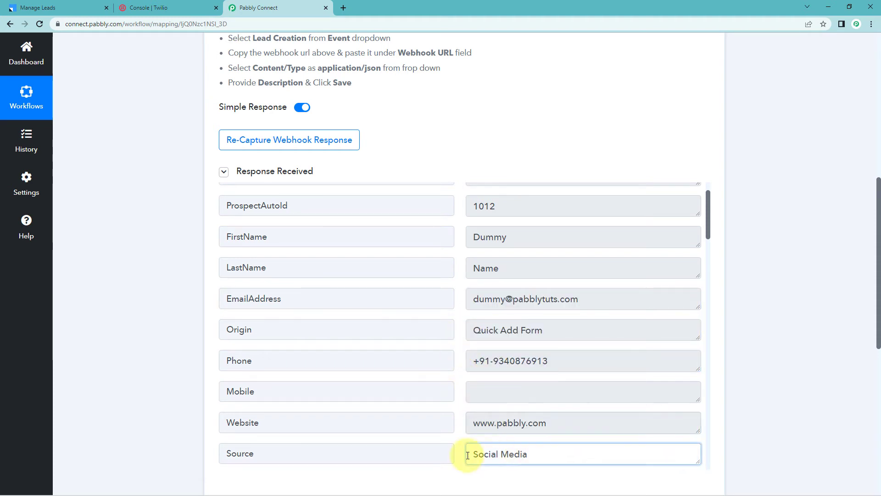
scroll(459, 377, down, 1)
click(179, 275)
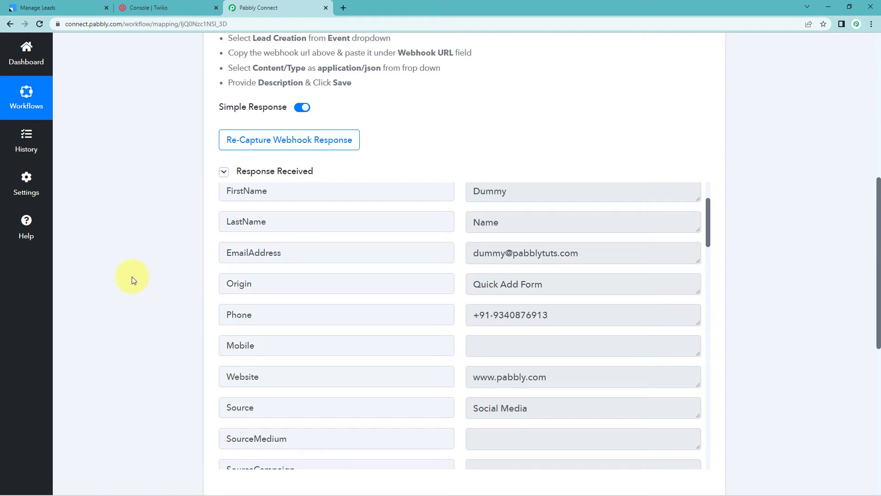
scroll(767, 195, down, 8)
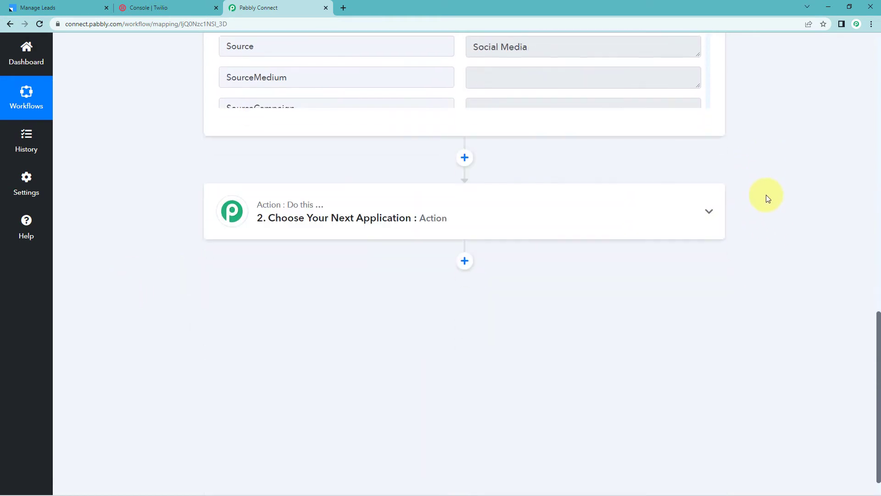
Expand the action step and choose Twilio as its app.
click(428, 179)
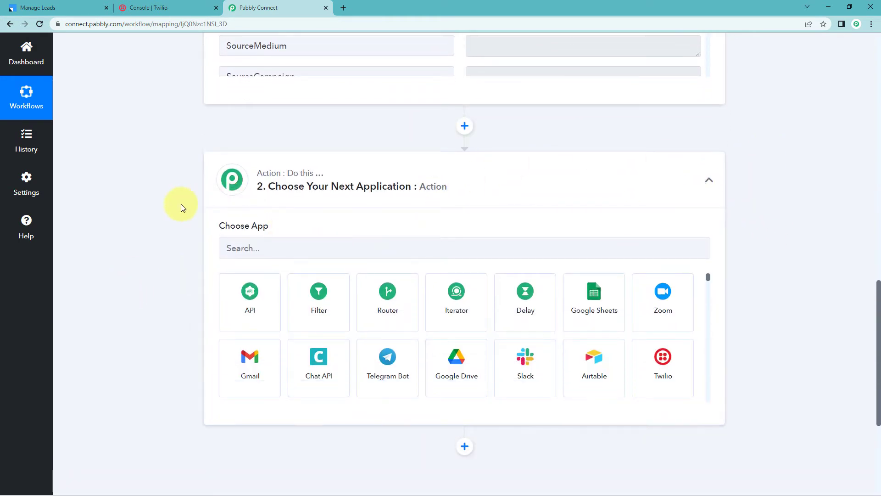
scroll(181, 204, down, 1)
click(272, 198)
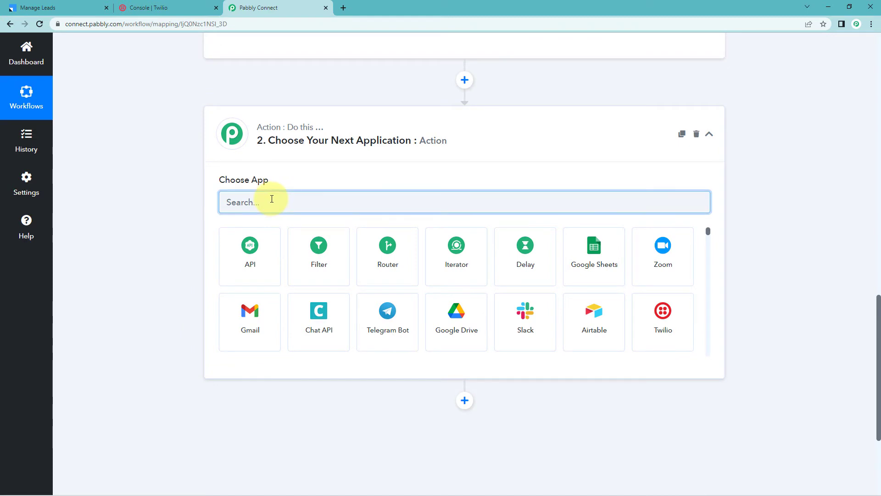
text(Twilio)
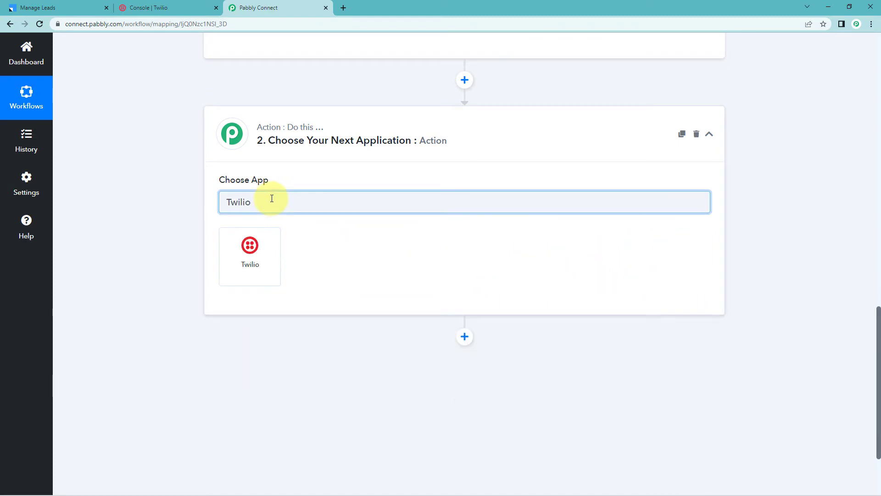
click(255, 253)
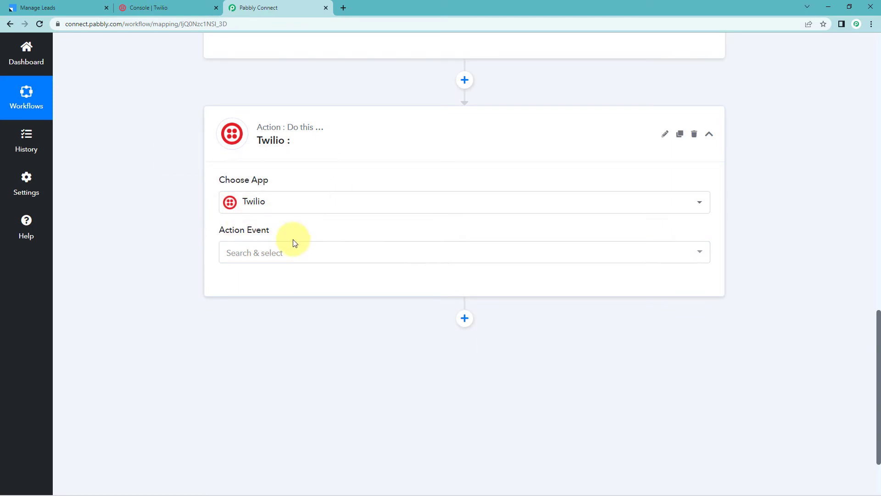
Choose Send SMS Message as the Twilio action event and start connecting a Twilio account.
click(278, 253)
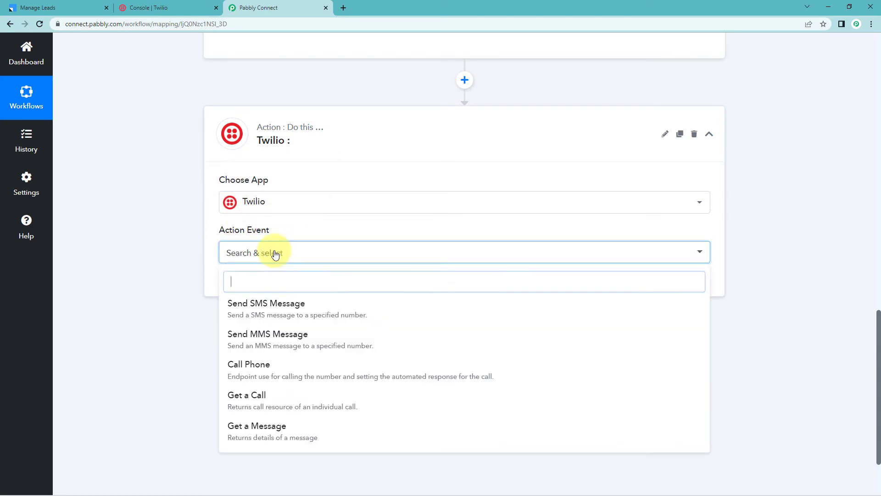
click(299, 311)
click(247, 290)
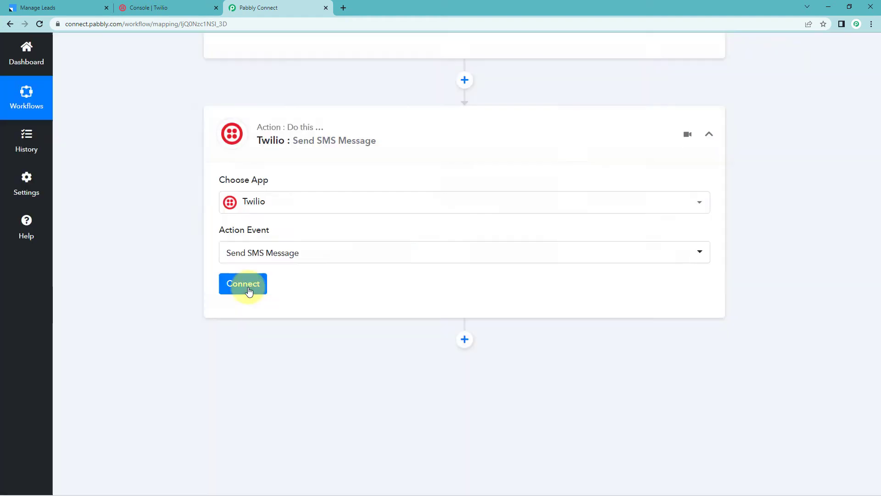
click(418, 152)
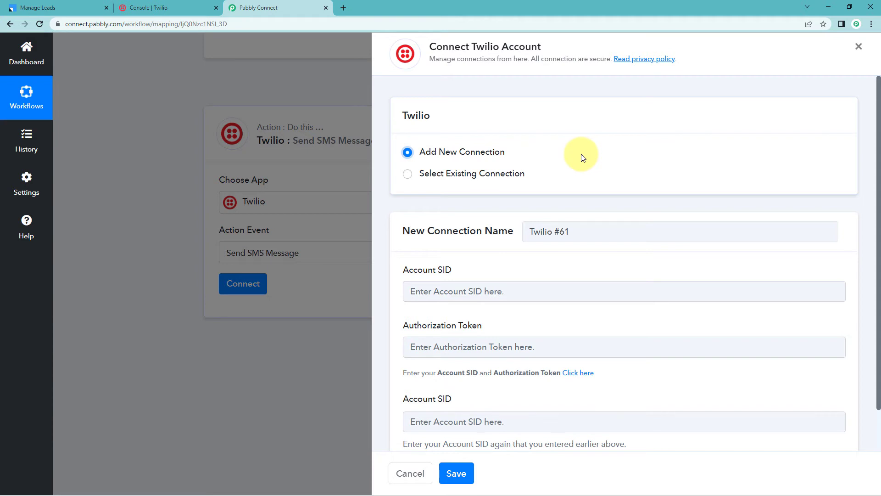
Copy the Account SID from the Twilio console and paste it into both Account SID fields of the new connection.
scroll(528, 165, down, 1)
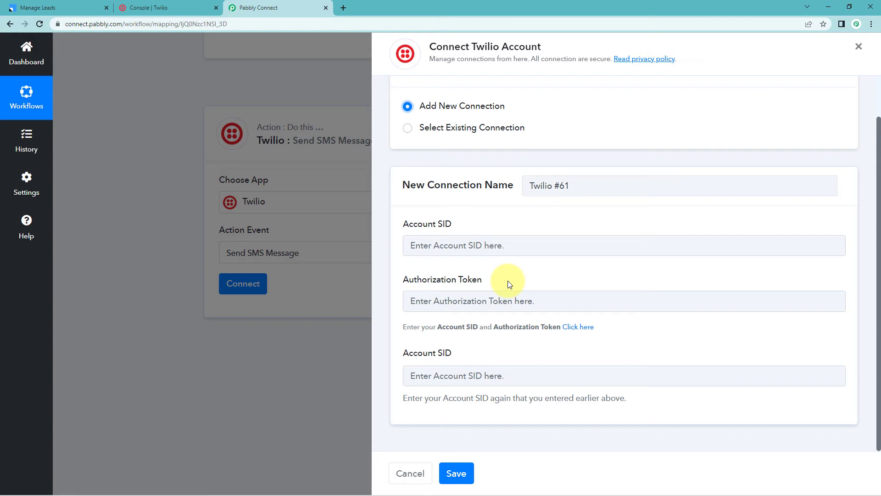
click(175, 7)
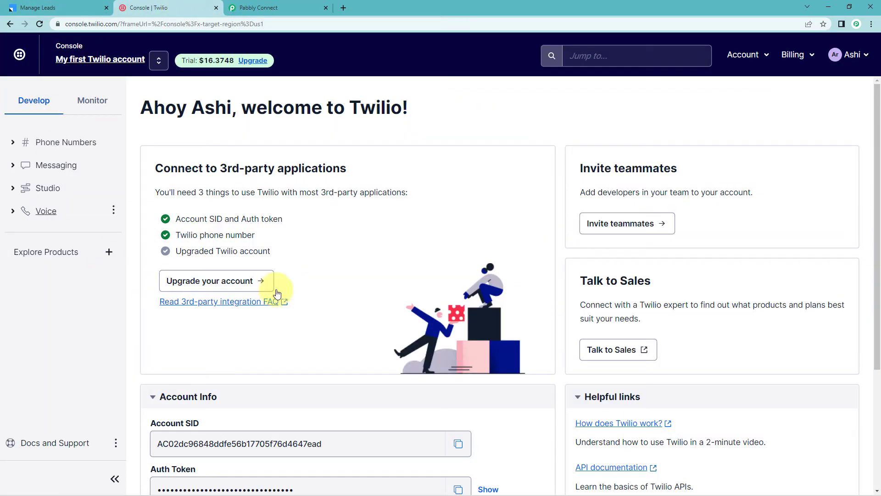
scroll(291, 191, down, 3)
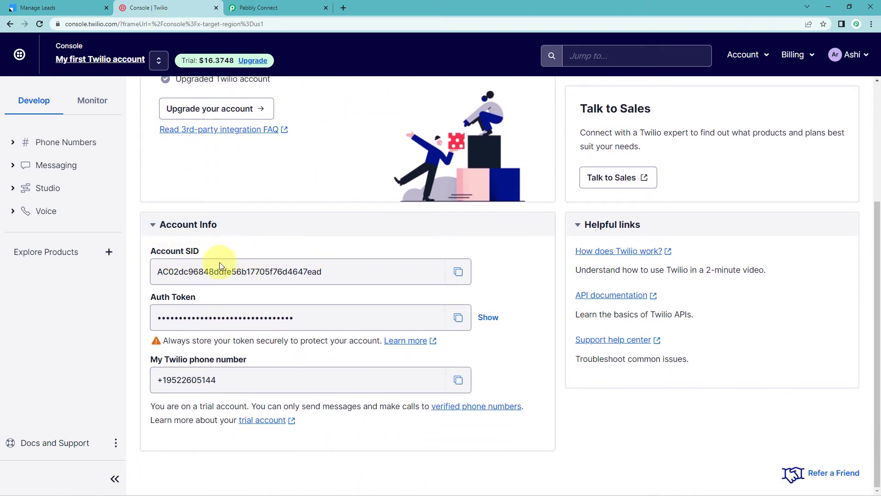
click(458, 272)
click(267, 8)
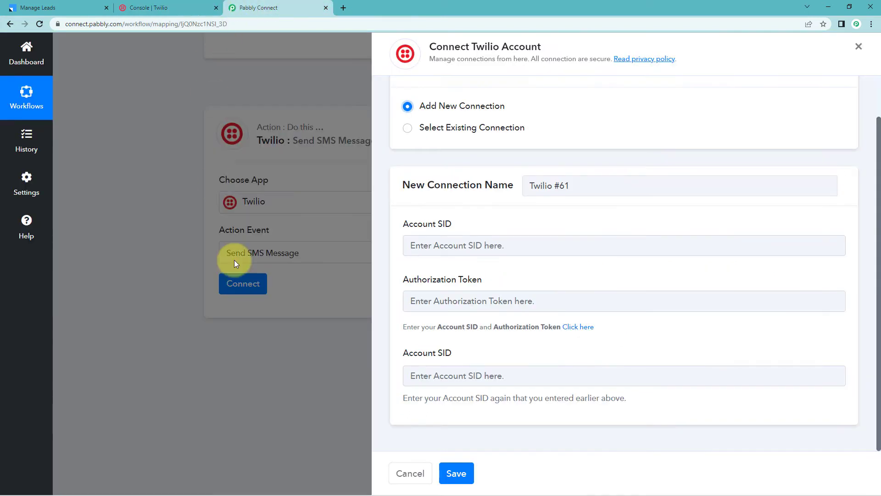
click(464, 252)
right_click(460, 253)
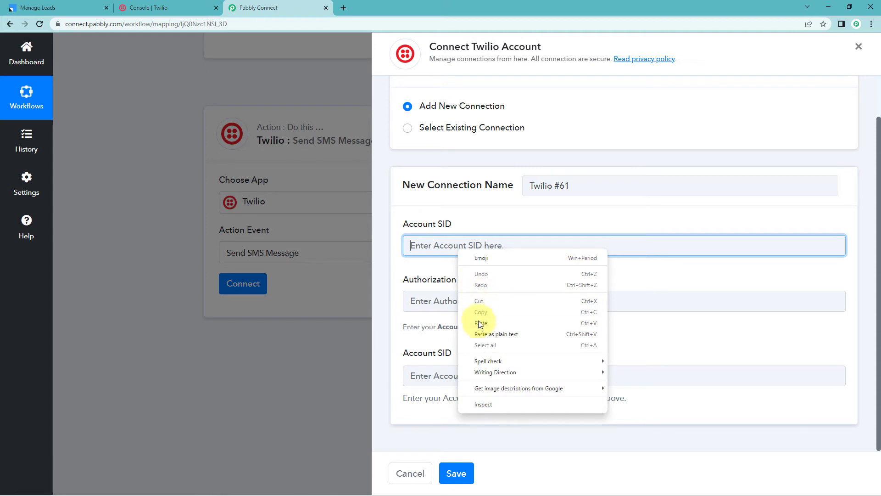
click(494, 317)
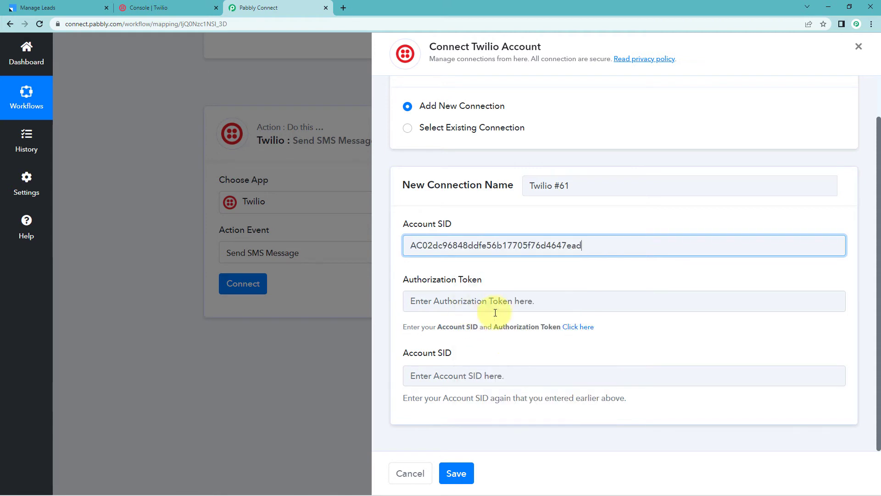
click(433, 378)
right_click(490, 377)
click(468, 286)
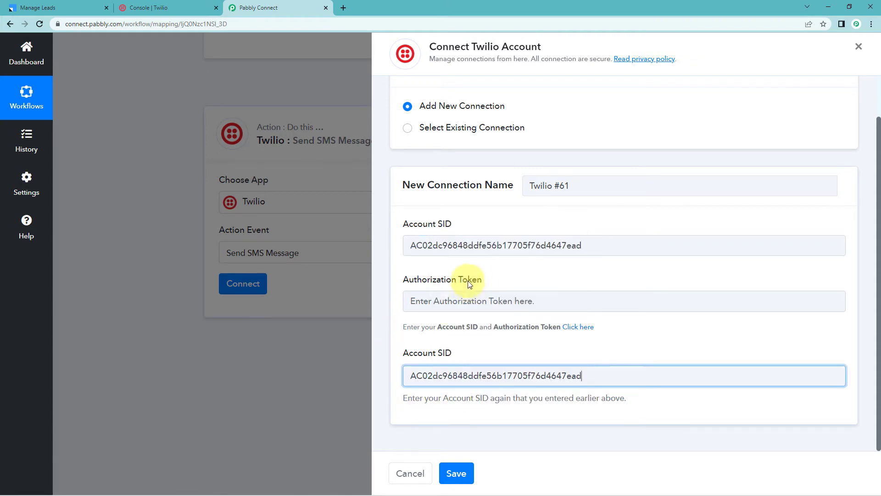
Copy the Auth Token from the Twilio console, paste it as the Authorization Token, and save the connection.
click(181, 5)
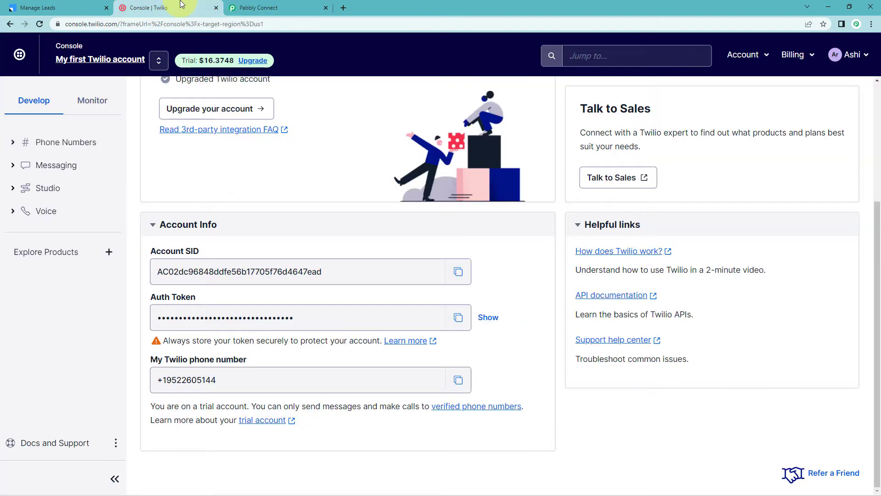
click(458, 317)
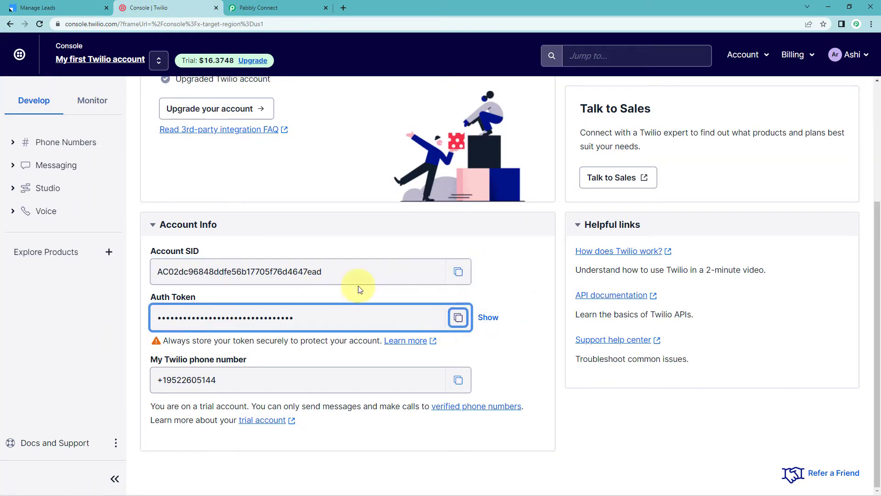
click(259, 8)
click(449, 301)
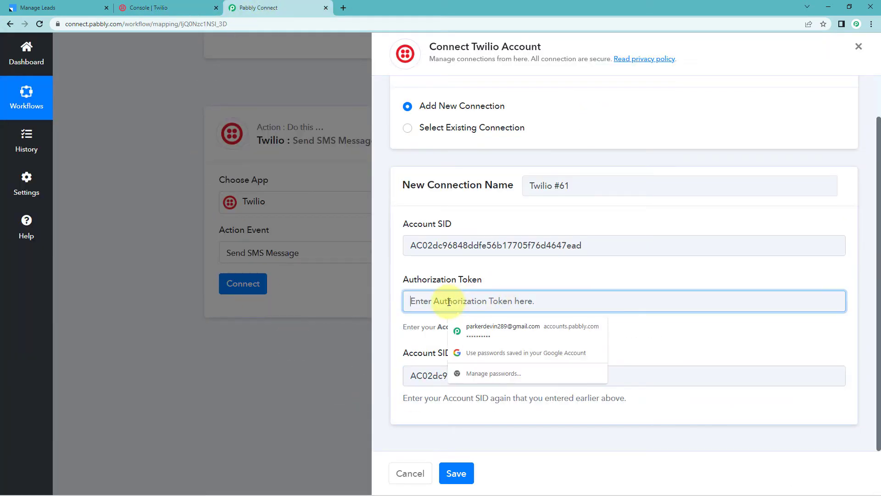
right_click(449, 301)
click(485, 221)
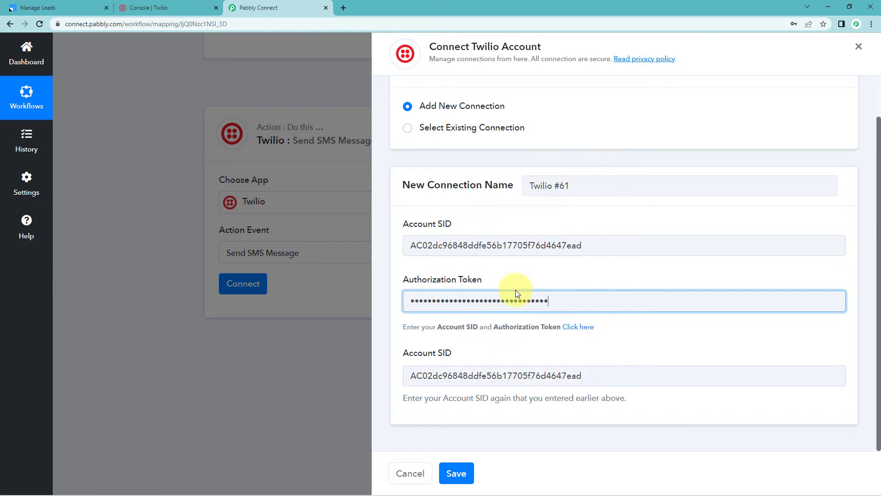
click(521, 274)
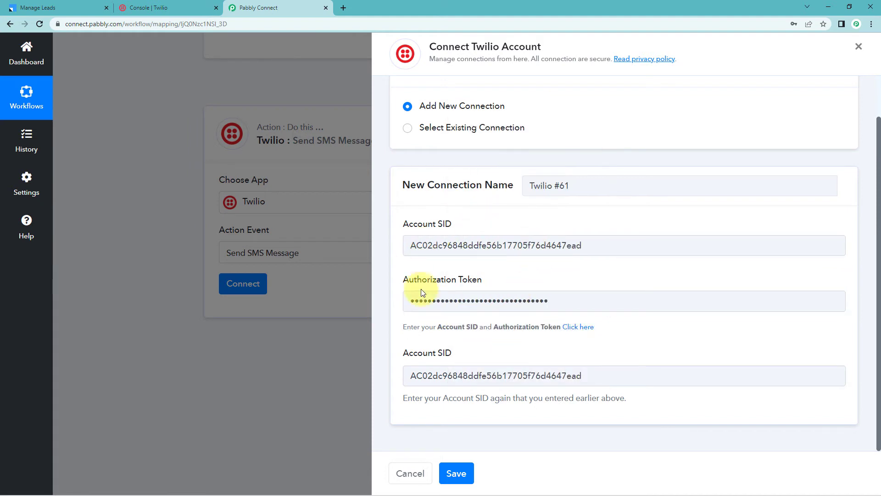
click(459, 475)
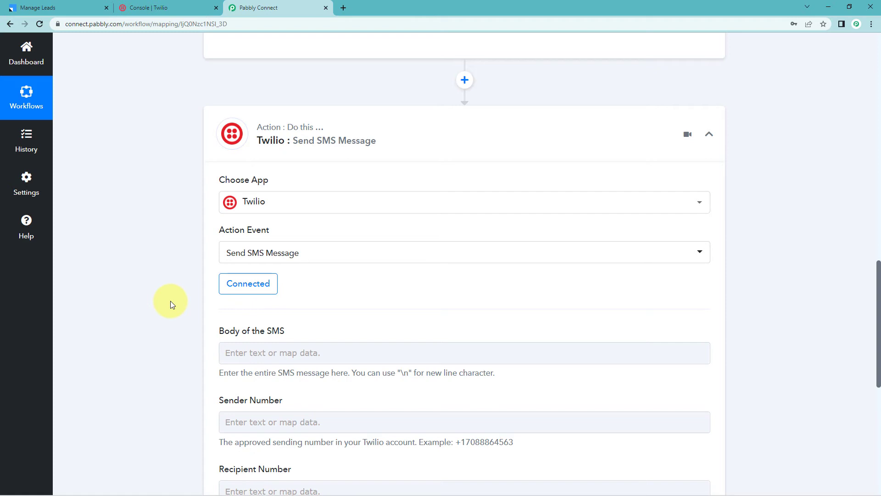
Start the body of the SMS with the word Hello.
scroll(173, 304, down, 3)
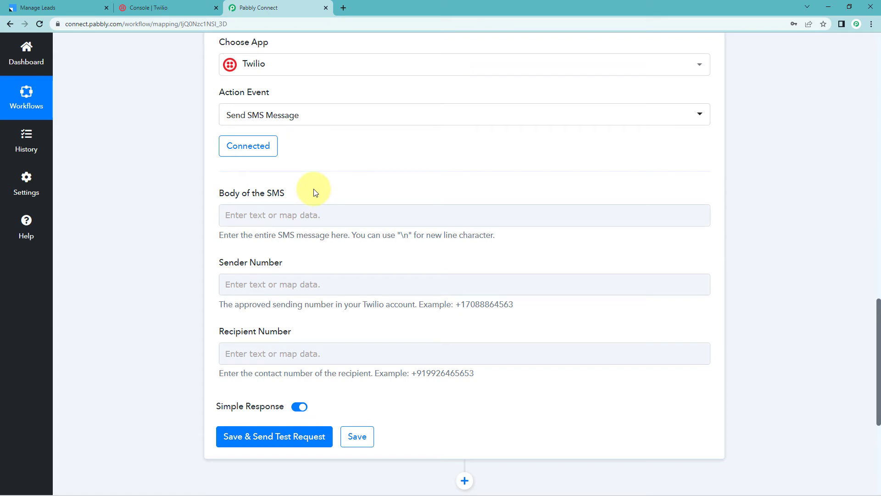
click(265, 213)
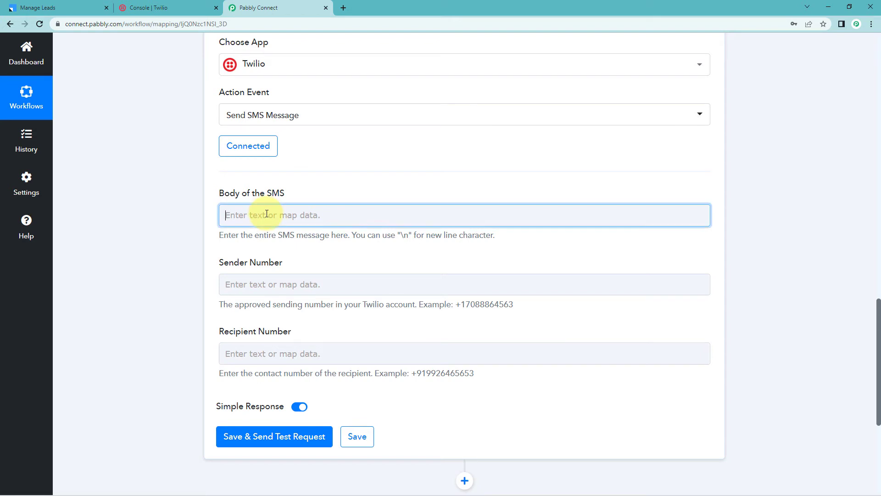
text(Hello)
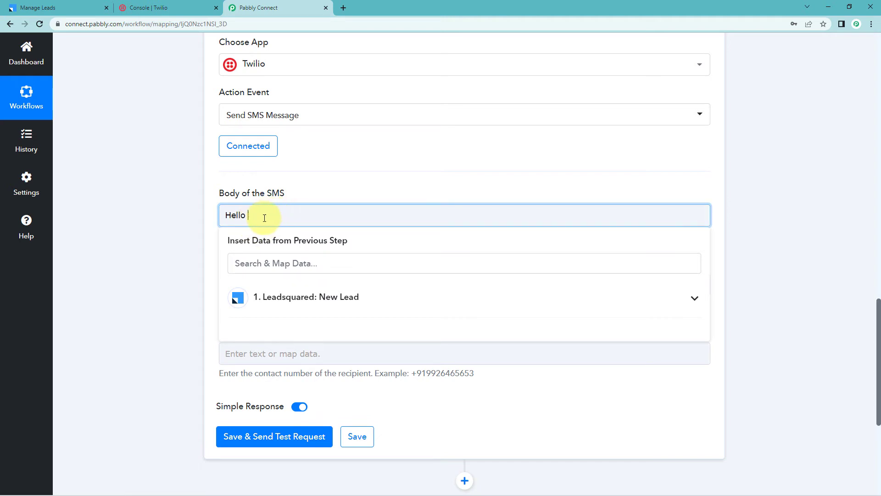
Scroll up to examine the FirstName field in the captured webhook response of the trigger.
scroll(323, 187, up, 1)
scroll(324, 187, up, 8)
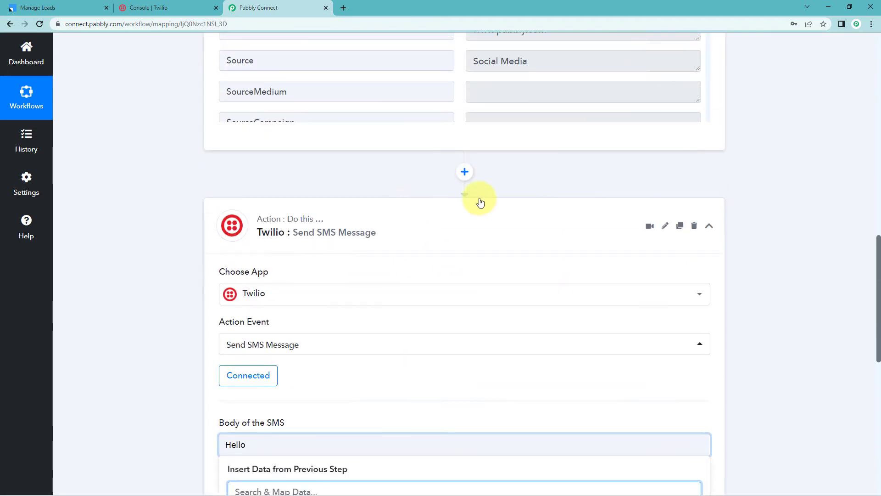
scroll(740, 188, up, 2)
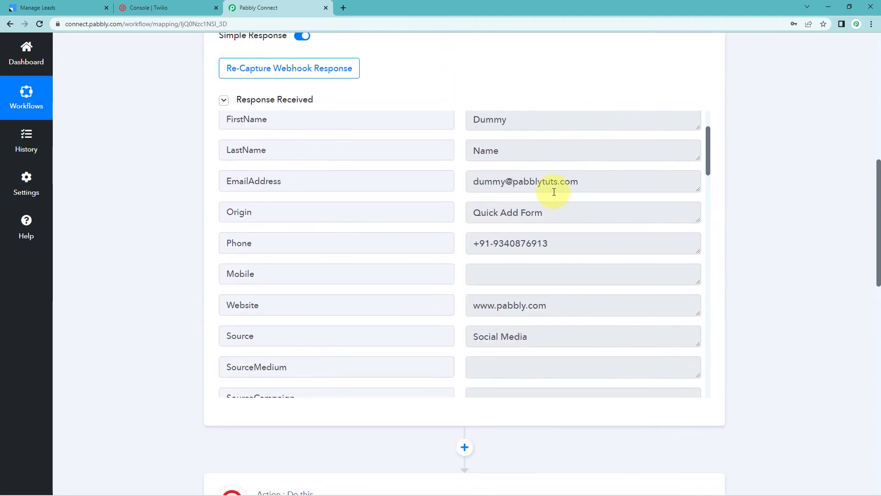
scroll(554, 191, up, 1)
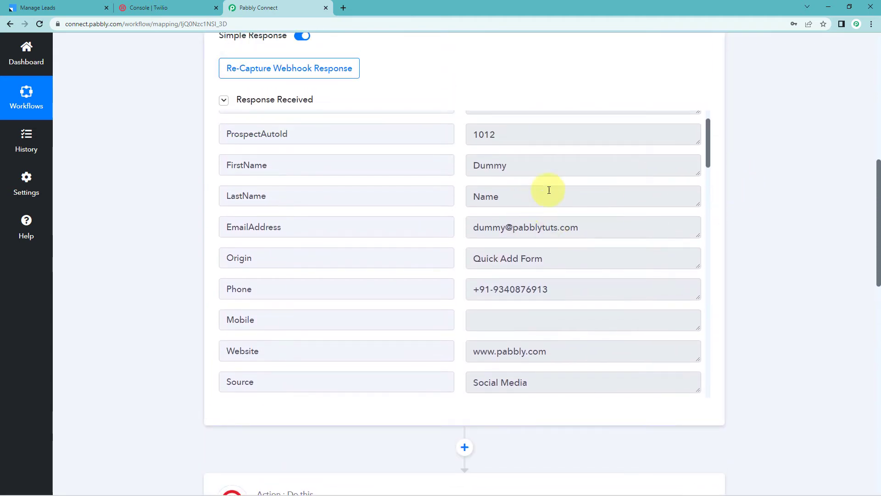
double_click(515, 167)
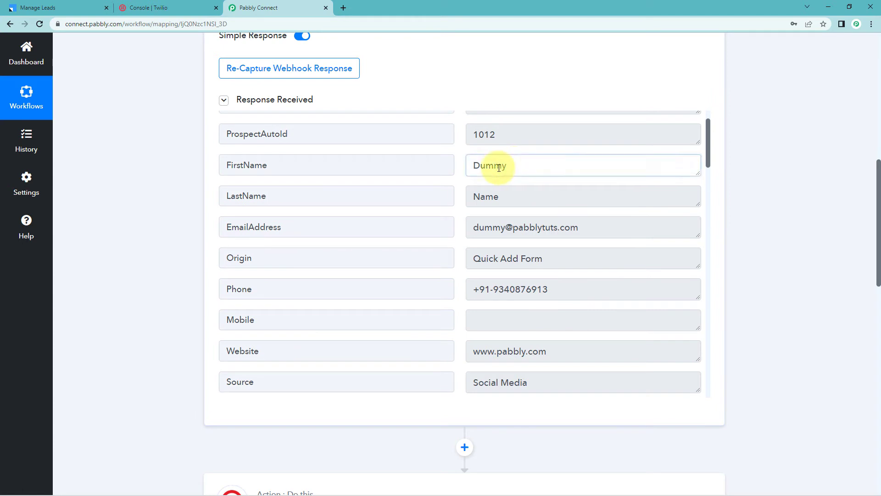
click(515, 166)
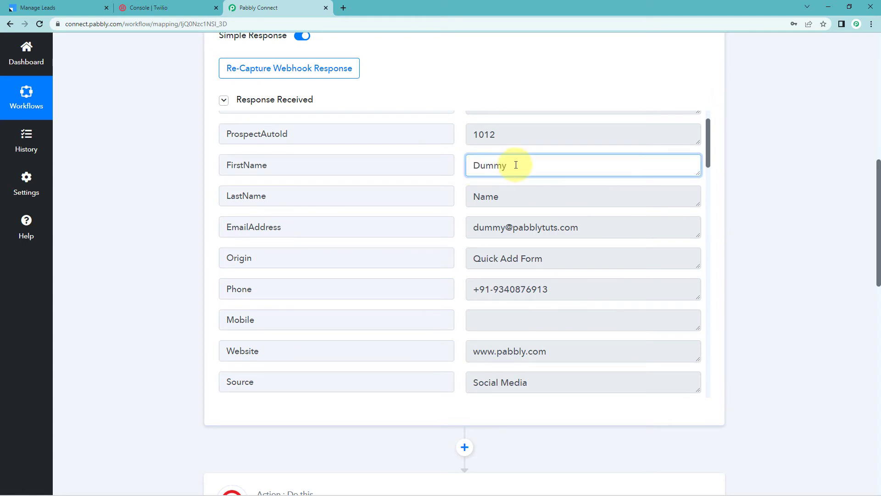
drag(516, 165, 473, 166)
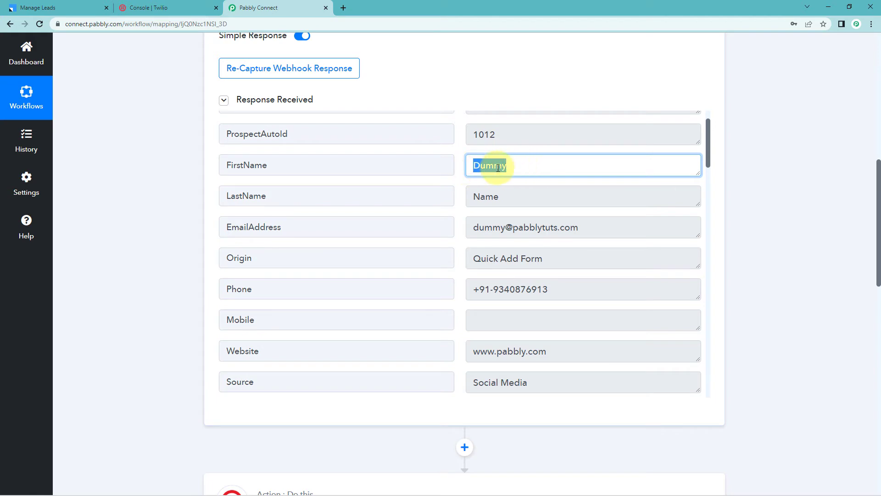
scroll(725, 181, down, 5)
scroll(725, 183, down, 5)
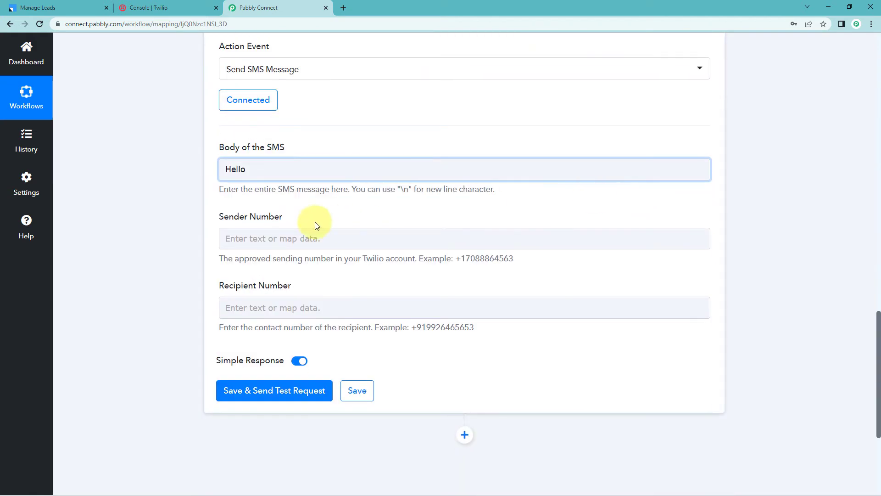
Insert the lead's FirstName from the LeadSquared New Lead step after Hello in the SMS body.
click(264, 171)
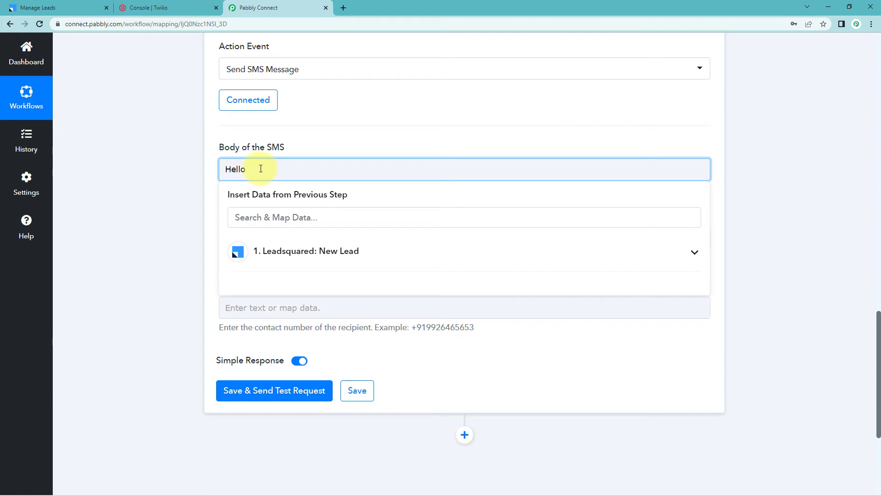
click(294, 254)
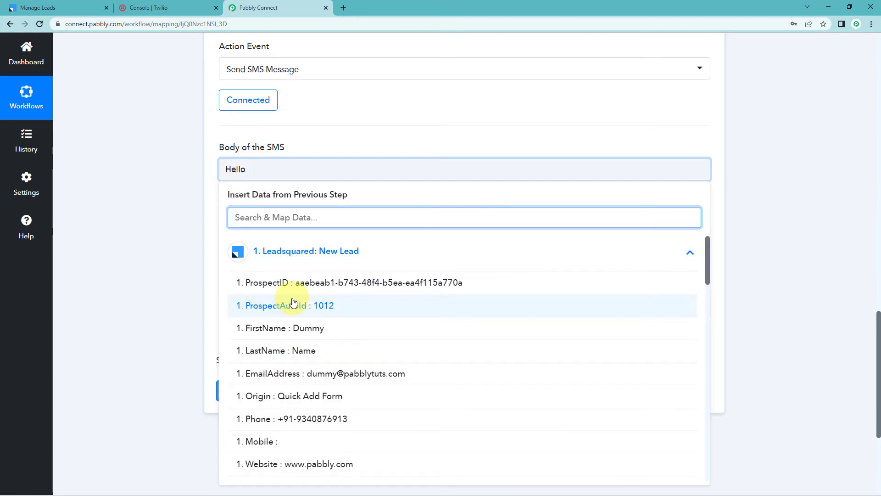
scroll(294, 302, down, 1)
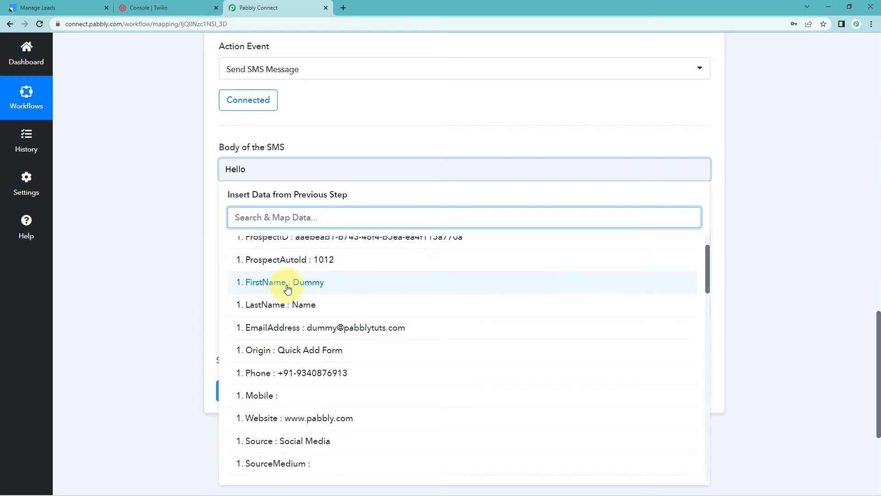
click(272, 282)
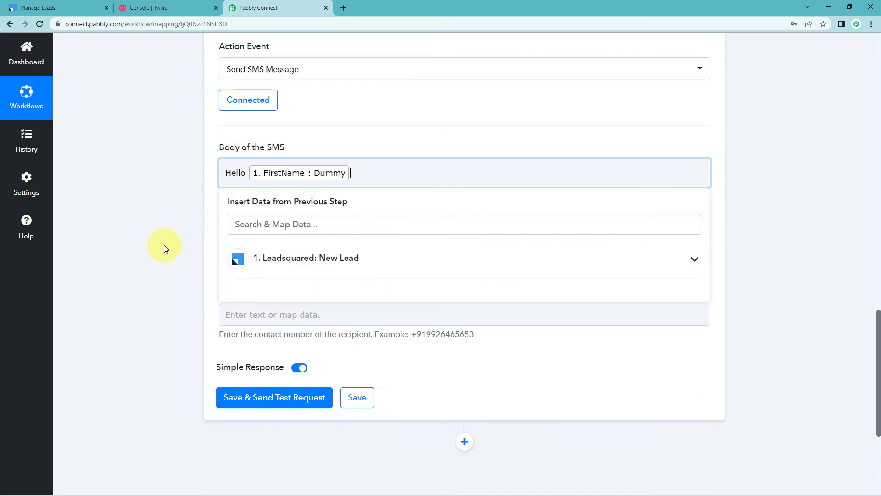
Complete the SMS body with a comma, a welcome line, a help line with the support e-mail address, and Thank You.
click(164, 244)
click(367, 177)
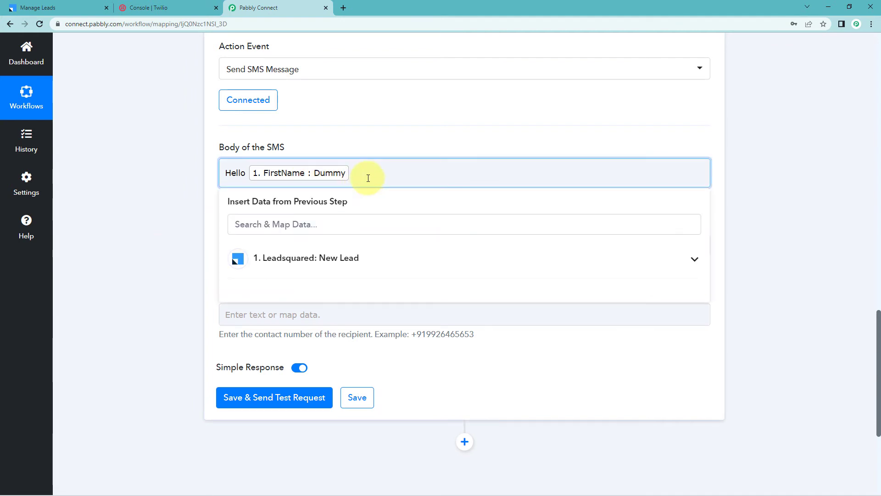
text(,)
key(Return)
text(Welcome to Pabbly. We hope you'll line our product.)
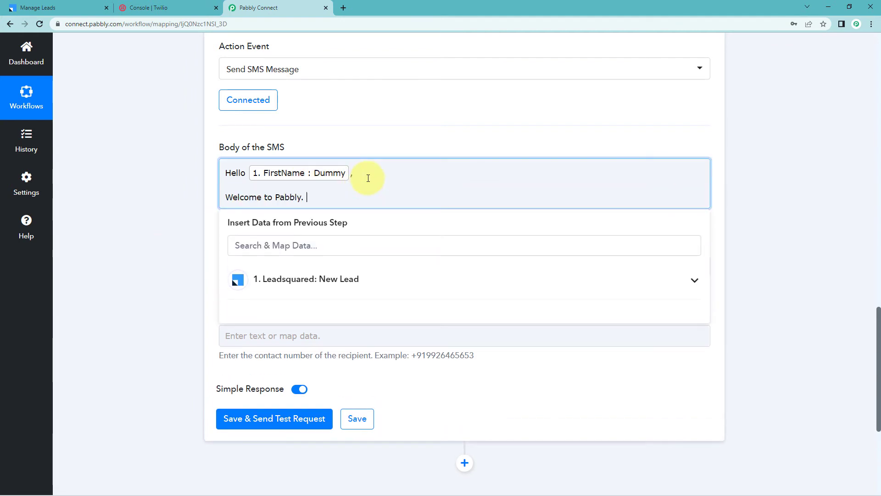
key(Return)
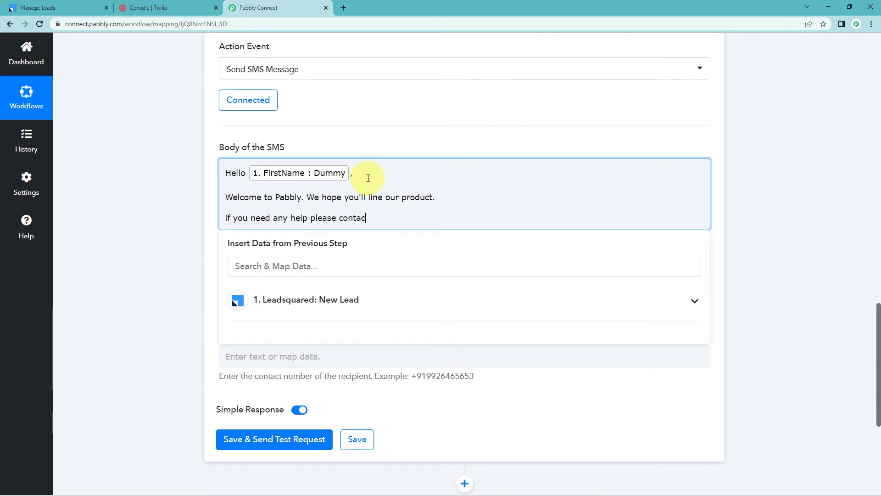
key(Return)
text(Thank You)
Correct the word "line" to "like" in the SMS welcome line.
click(189, 213)
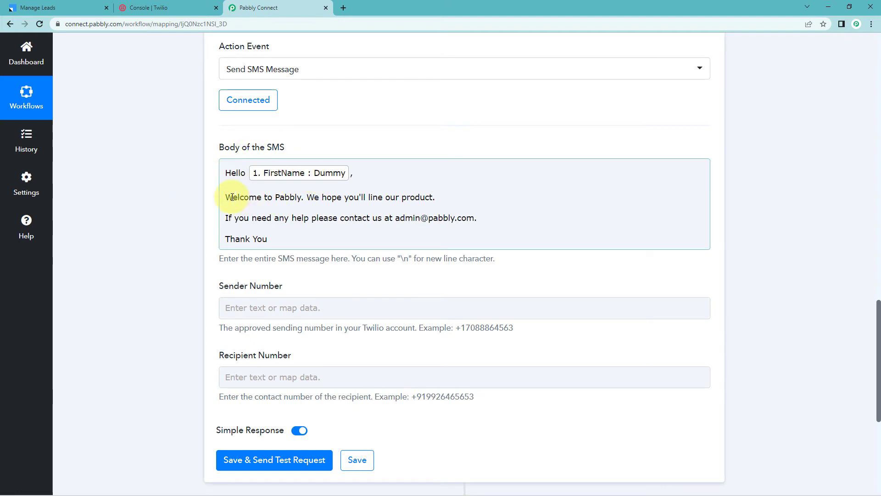
click(380, 198)
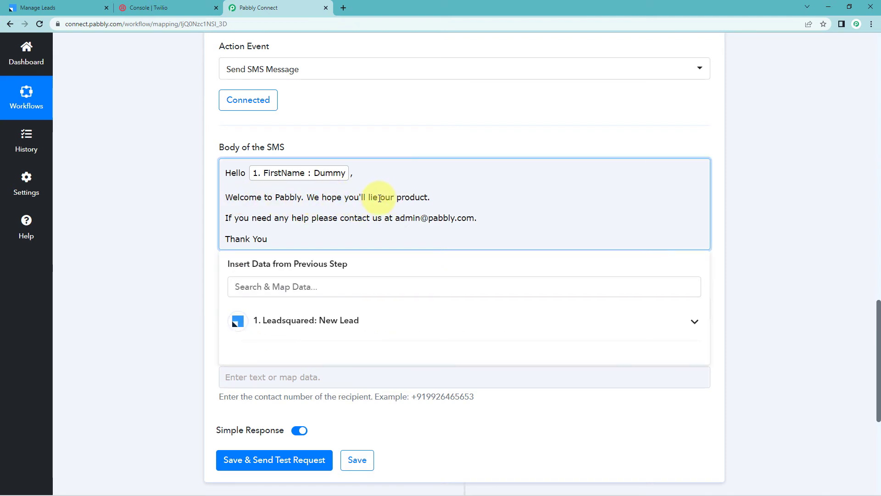
key(BackSpace)
text(k)
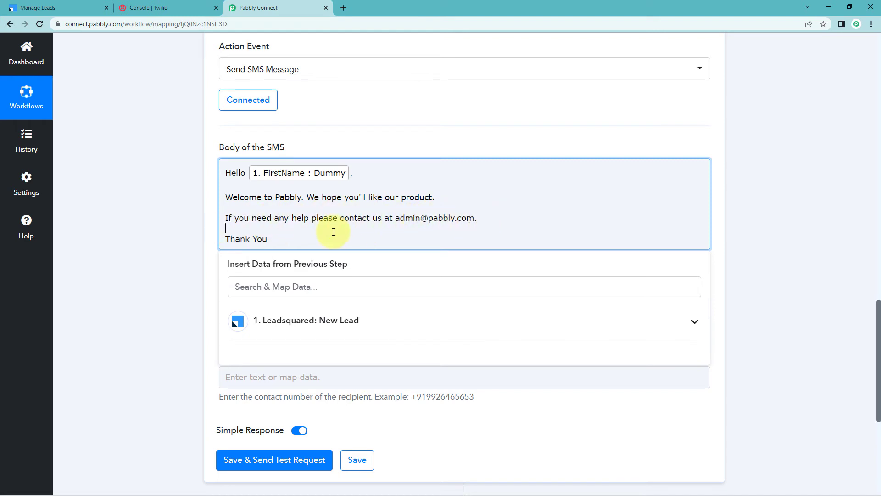
click(181, 230)
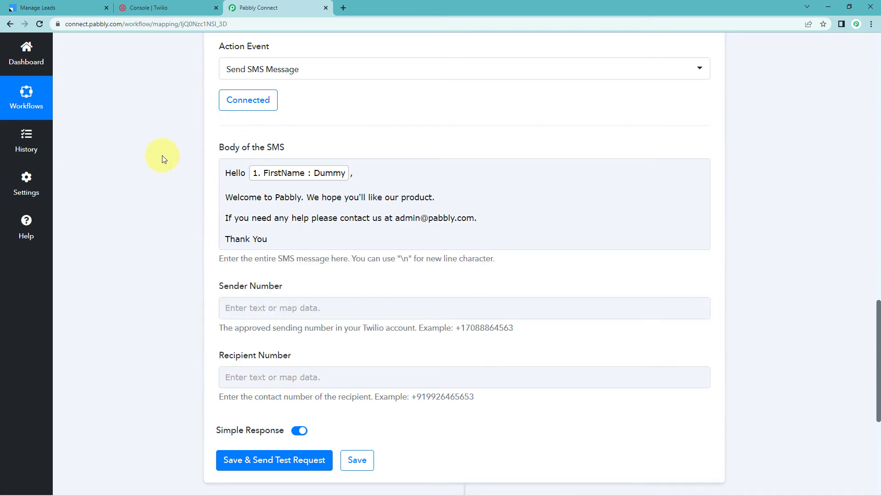
Copy the Twilio phone number from the Twilio console and paste it into the Sender Number field.
scroll(198, 204, down, 2)
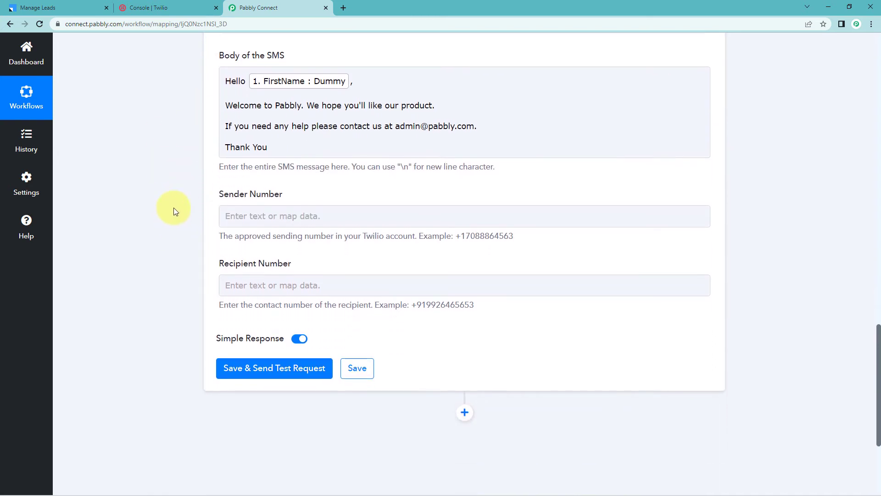
click(247, 216)
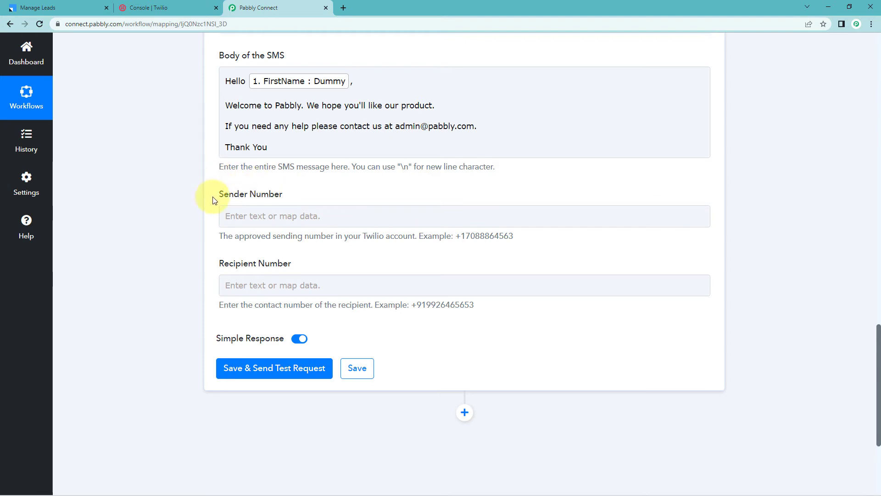
click(156, 7)
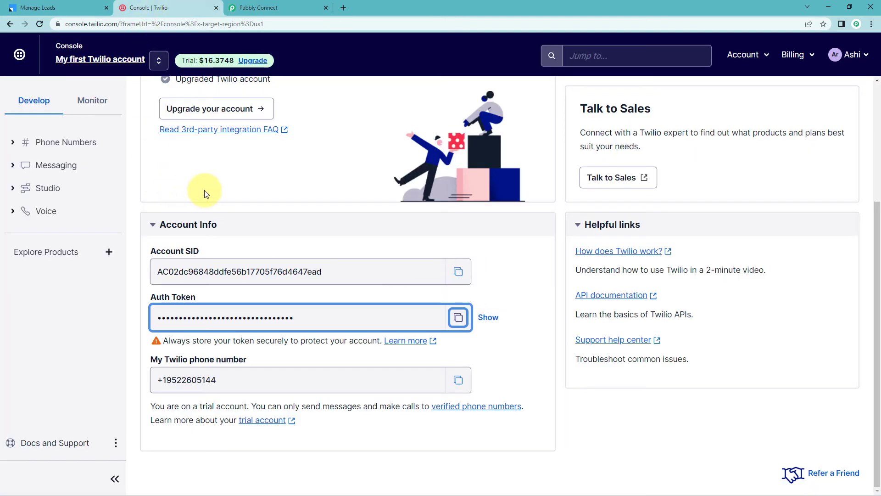
click(177, 360)
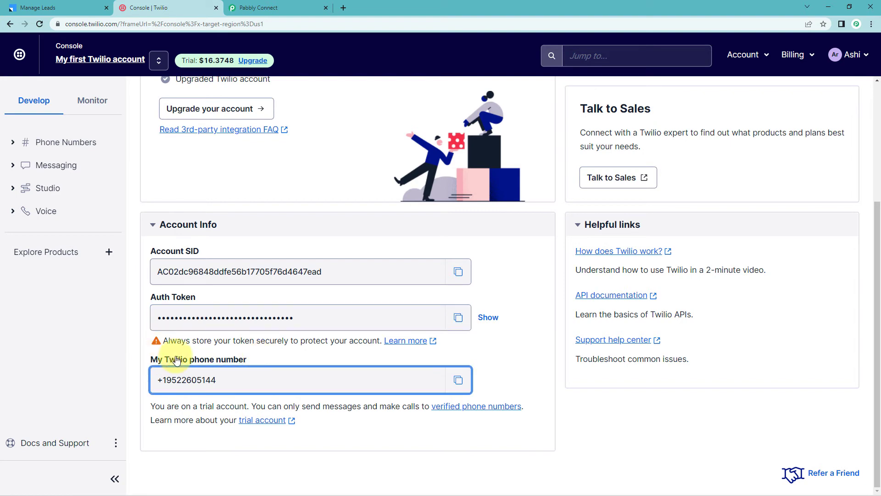
click(459, 383)
click(259, 8)
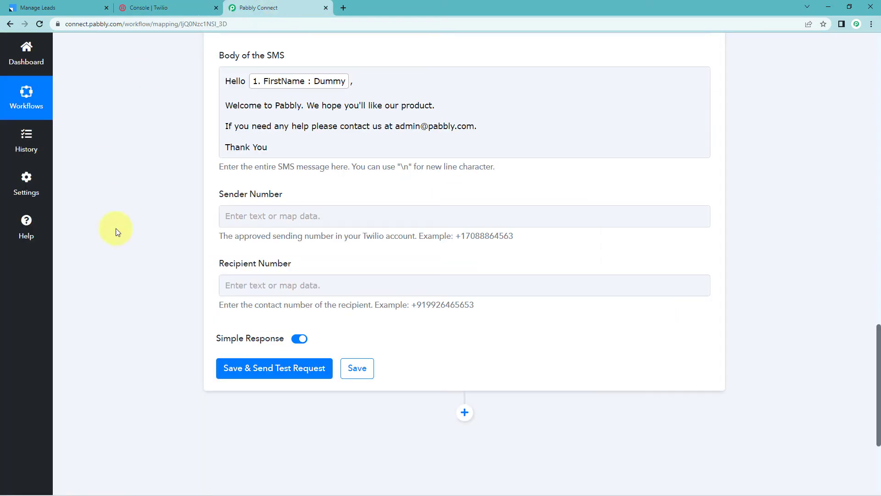
click(266, 221)
right_click(266, 220)
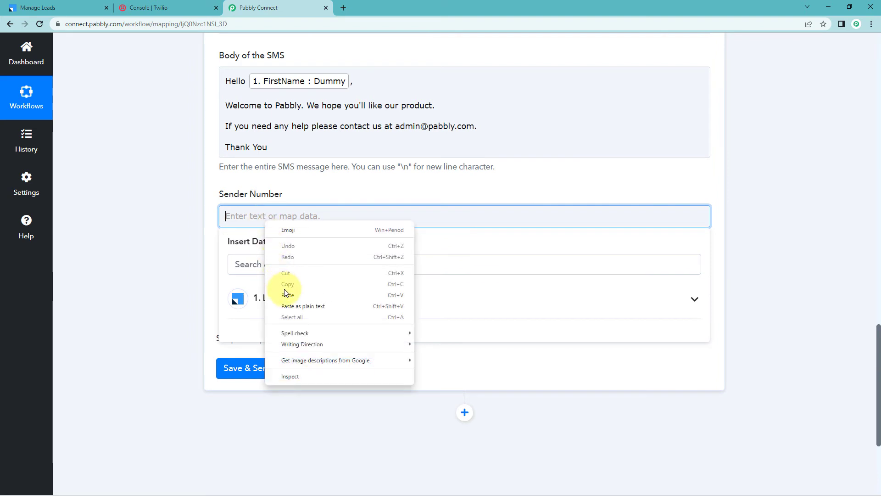
click(295, 287)
click(202, 239)
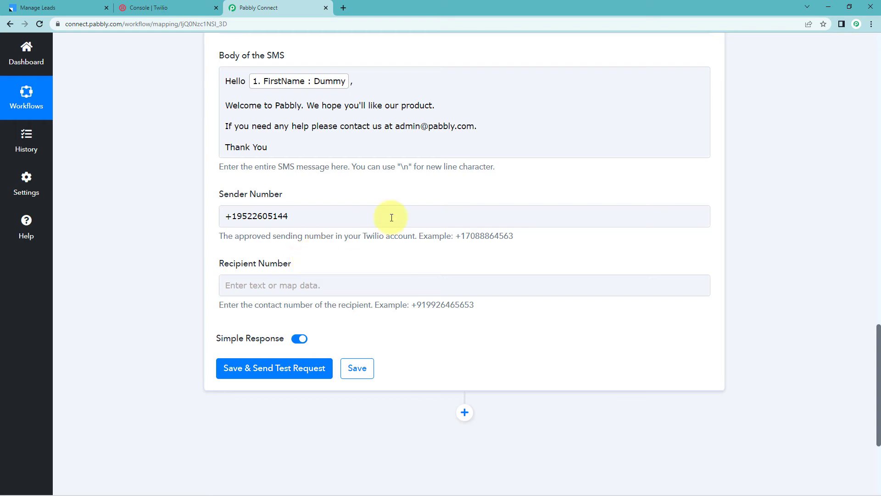
Scroll up to examine the Phone field in the trigger's captured webhook response.
scroll(542, 216, up, 9)
scroll(534, 228, up, 6)
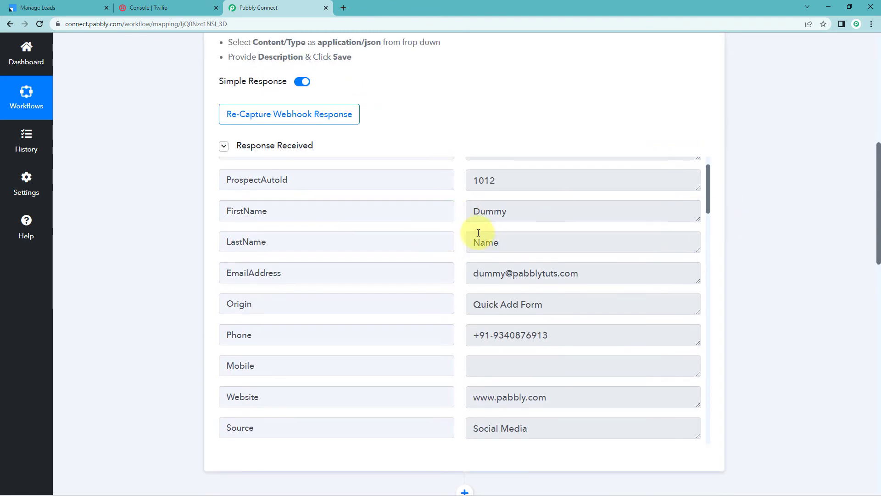
click(410, 334)
click(476, 335)
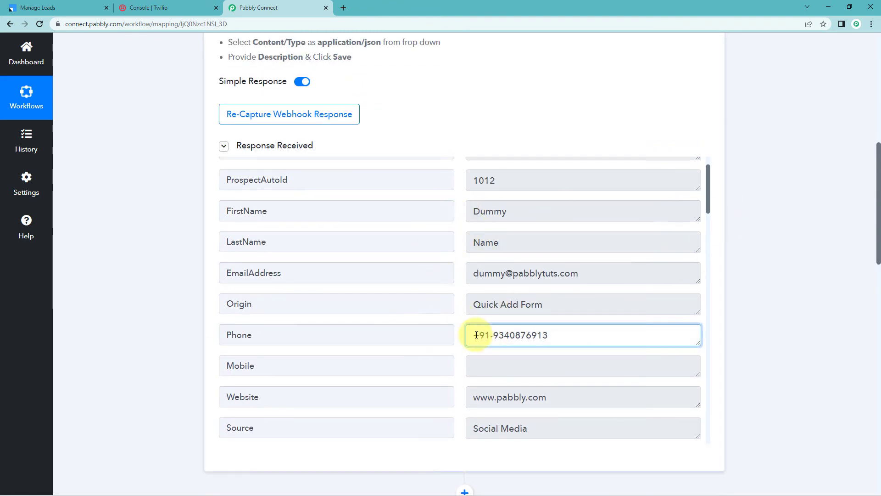
mouse_move(475, 336)
mouse_down()
mouse_move(565, 338)
mouse_move(473, 335)
mouse_up()
click(565, 337)
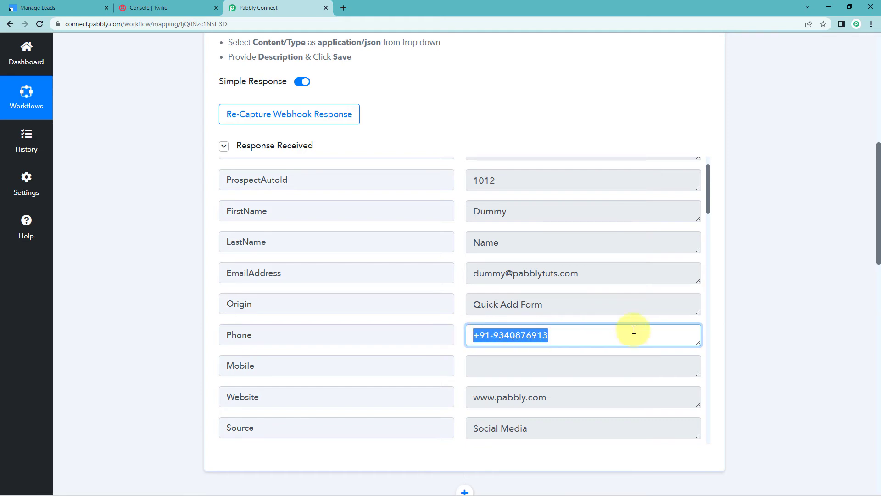
scroll(749, 326, down, 18)
scroll(719, 315, up, 3)
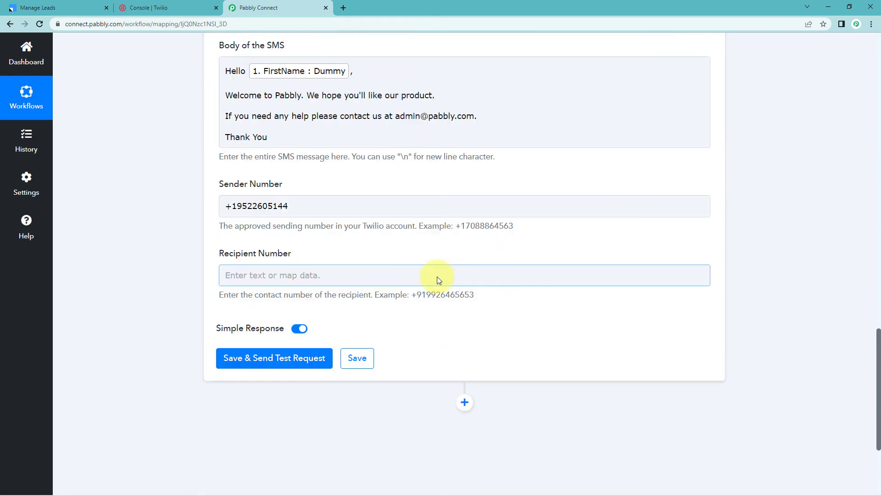
Map the lead's Phone from the LeadSquared New Lead step into the Recipient Number field.
click(258, 287)
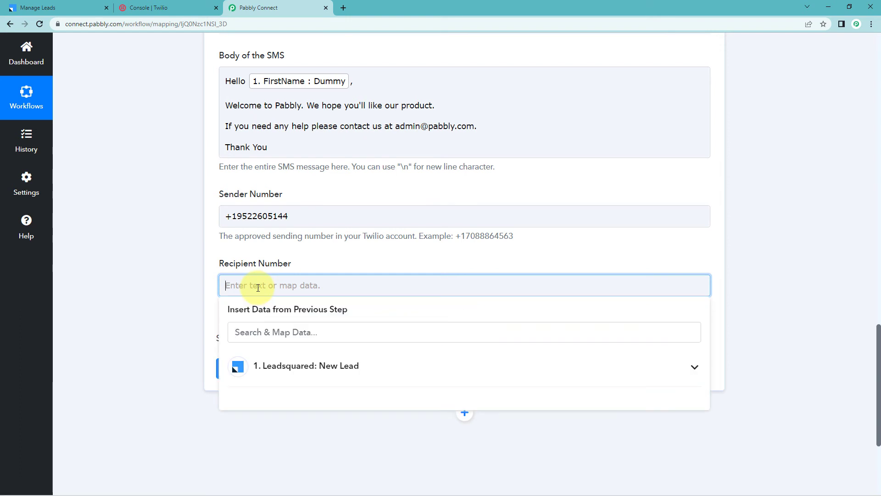
click(286, 372)
scroll(207, 357, down, 3)
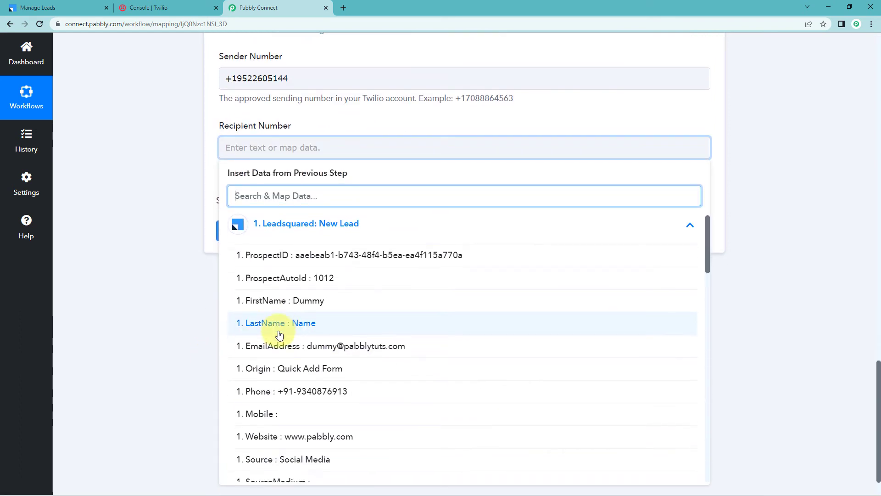
scroll(285, 342, down, 1)
click(298, 352)
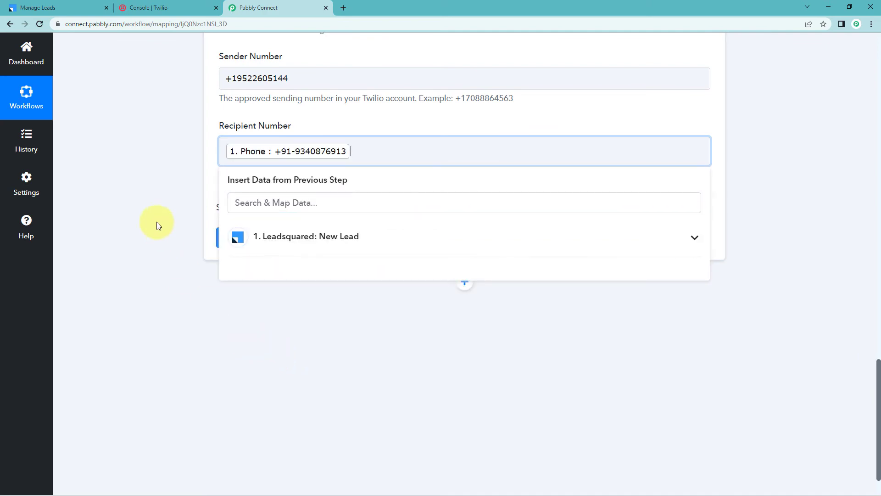
Save the Twilio action and send a test request.
scroll(158, 222, up, 4)
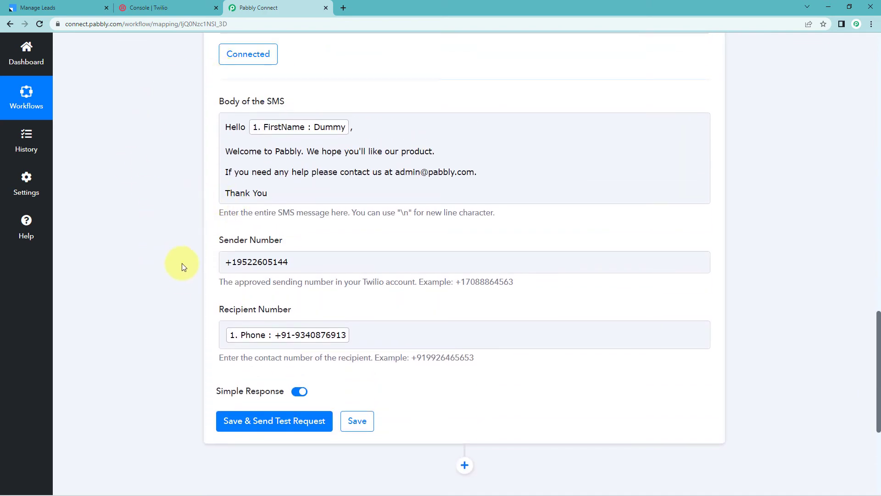
scroll(206, 270, down, 2)
click(273, 331)
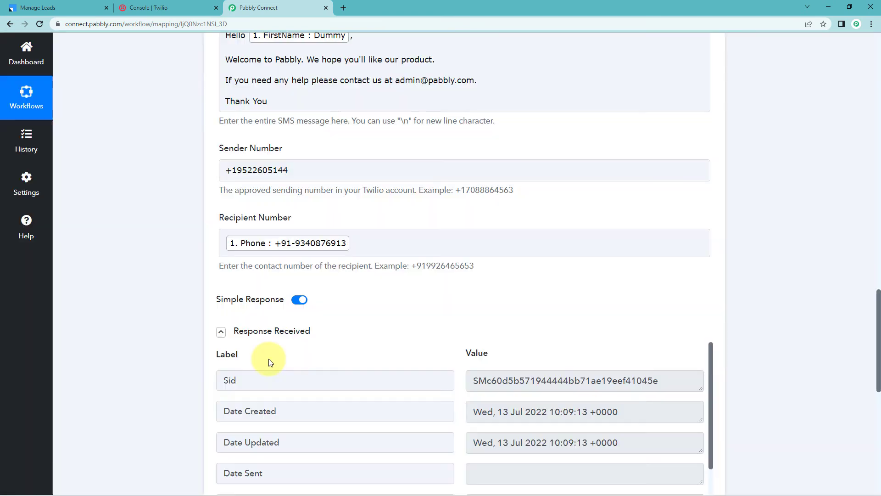
Scroll through the response received from the Twilio test SMS.
scroll(315, 327, down, 2)
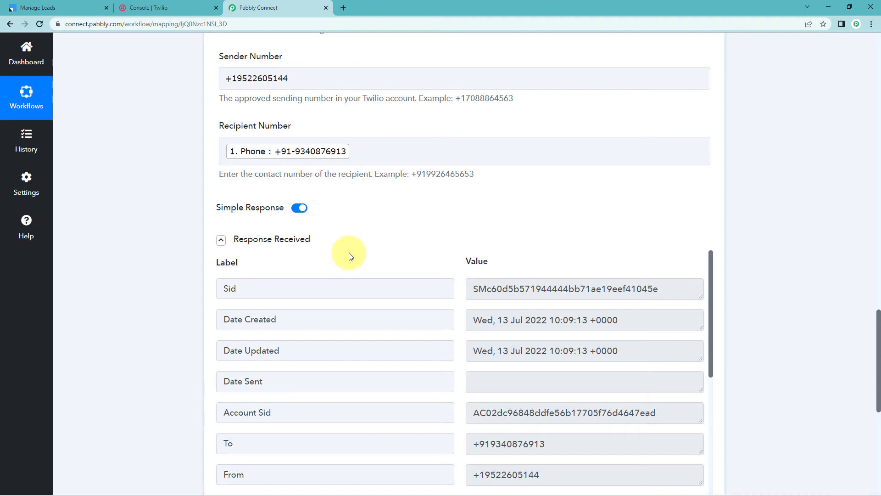
scroll(363, 252, down, 1)
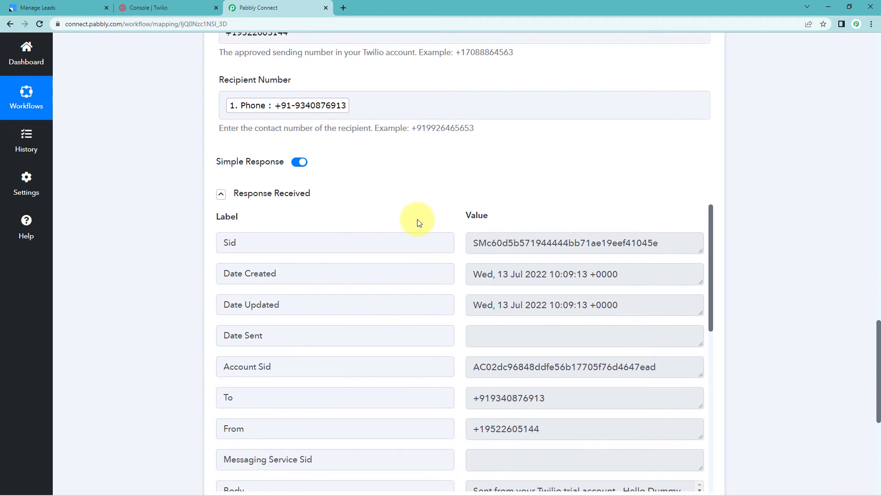
scroll(394, 239, up, 3)
scroll(371, 262, up, 1)
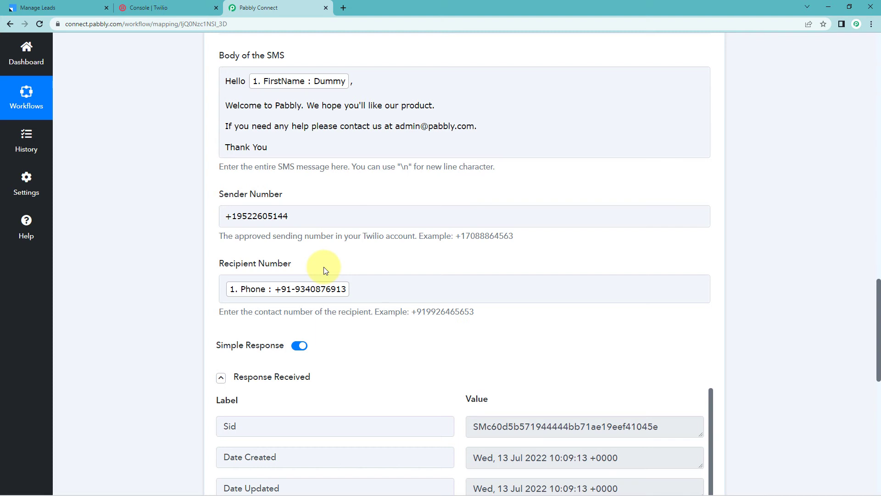
scroll(324, 266, up, 1)
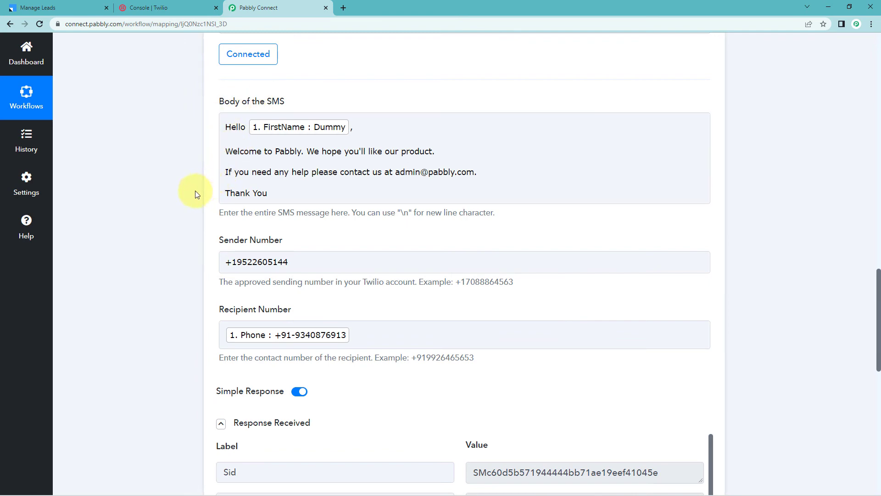
Dismiss the browser's offer to save the password.
scroll(443, 230, up, 10)
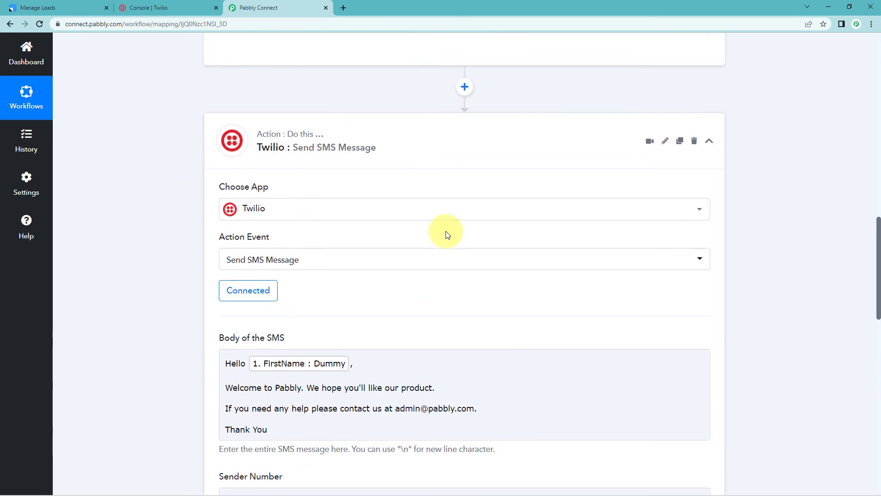
scroll(436, 264, up, 13)
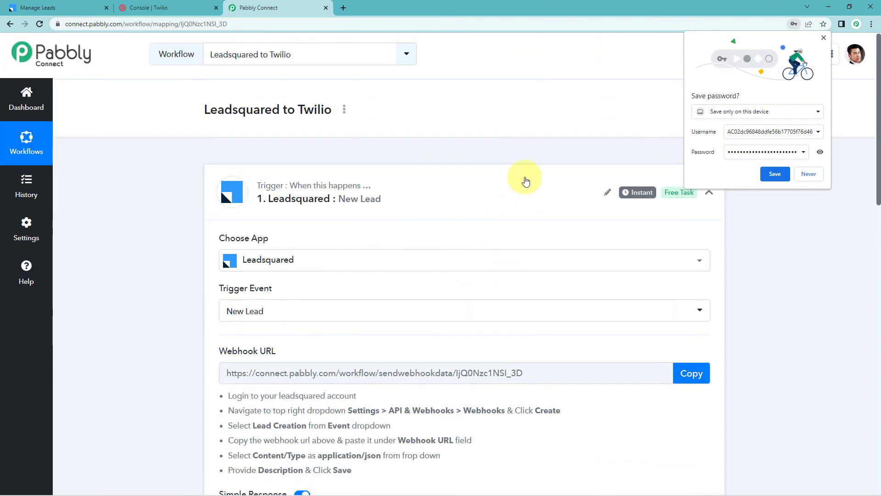
click(521, 196)
click(809, 174)
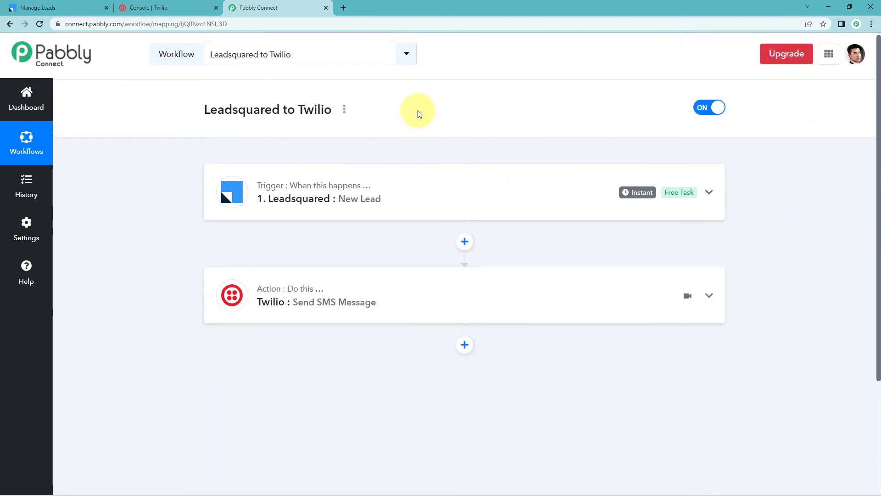
Switch to LeadSquared, open Quick Add Lead, and enter Test as first name and Name as last name.
click(33, 8)
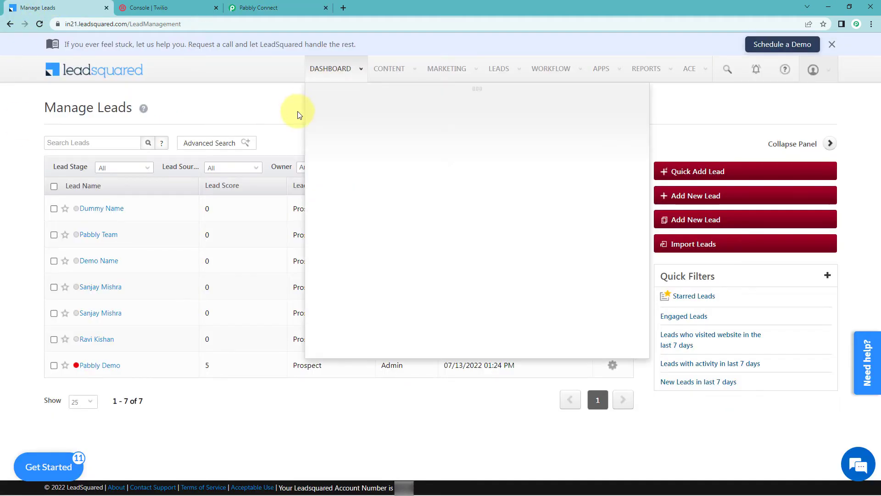
click(704, 169)
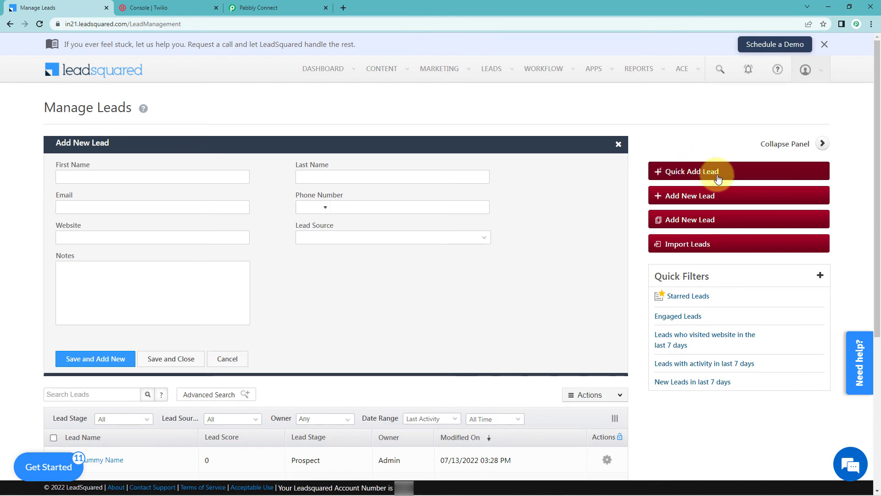
click(153, 179)
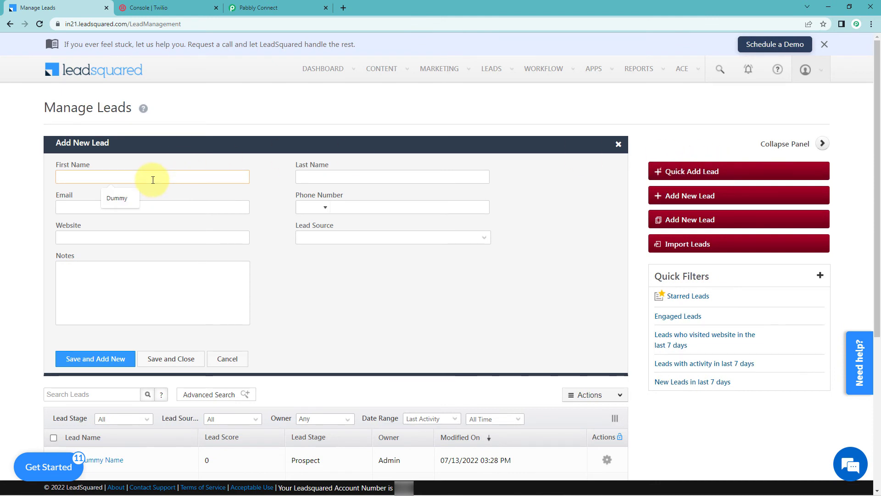
text(Test)
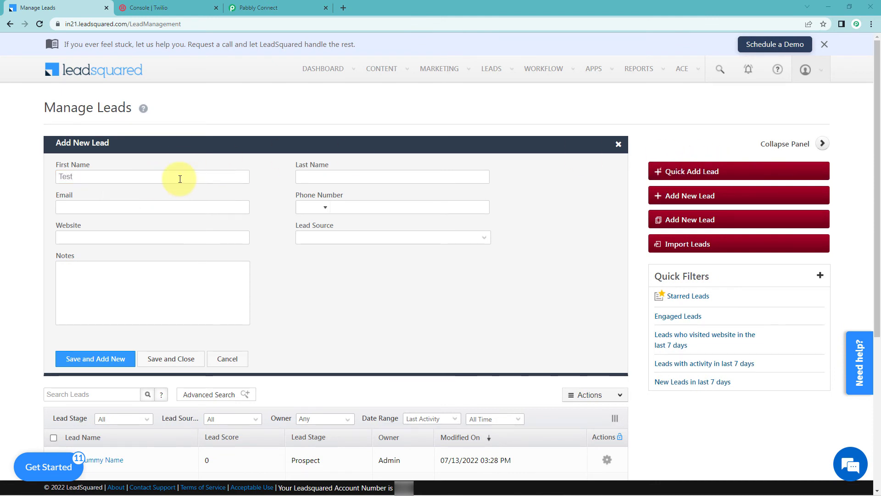
click(335, 179)
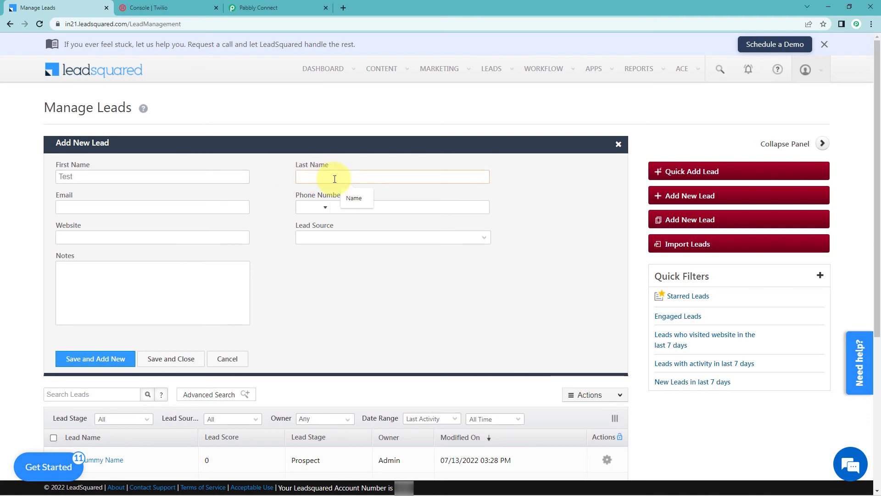
text(Name)
Fill in the new lead's e-mail address and phone number in the Add New Lead form.
click(122, 207)
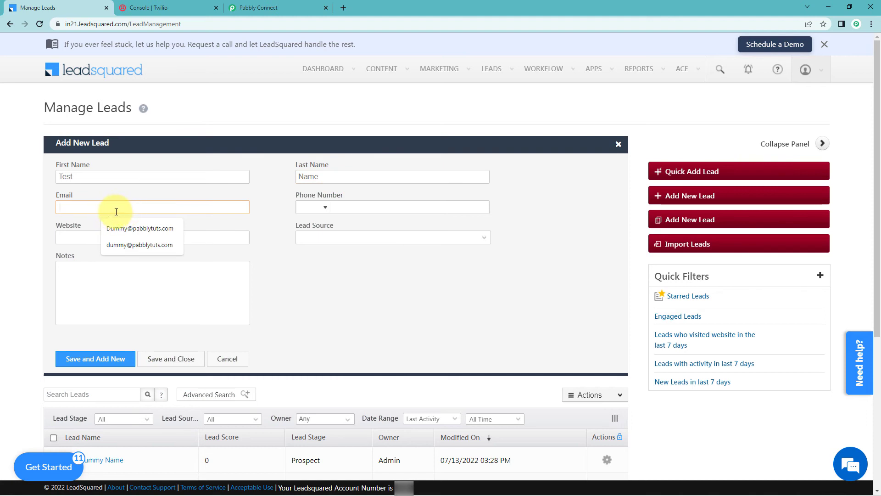
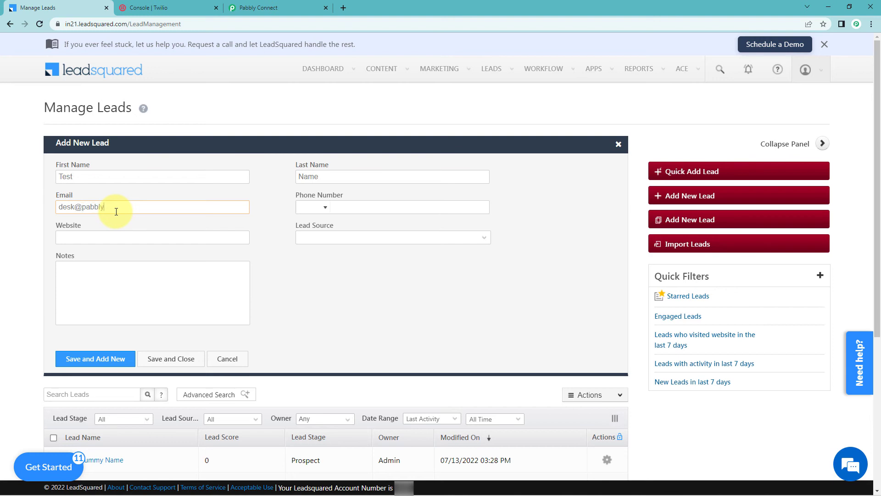
key(Tab)
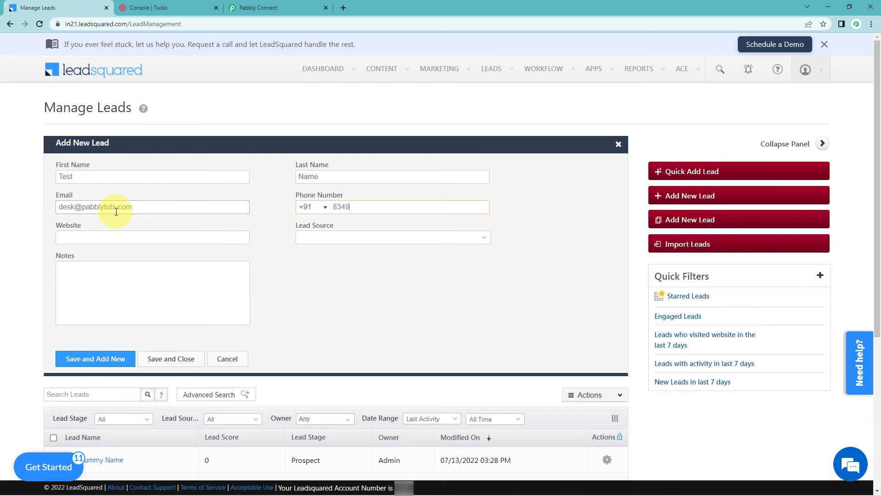
key(Tab)
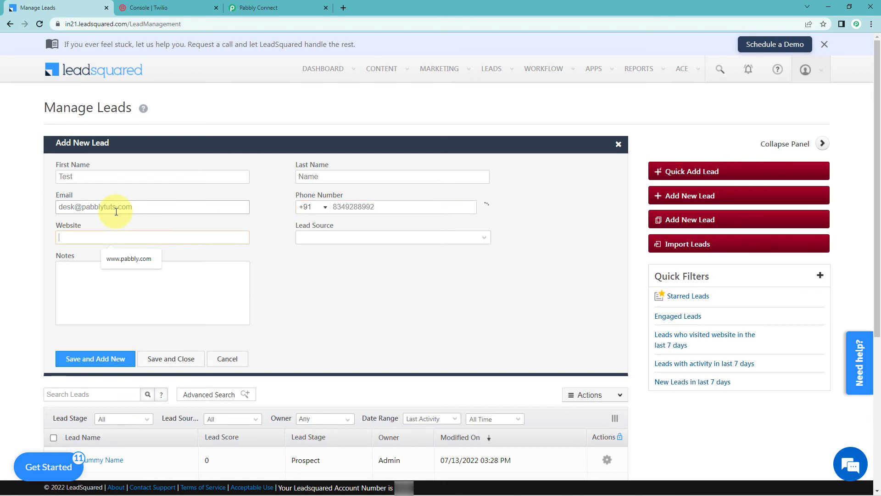
click(133, 260)
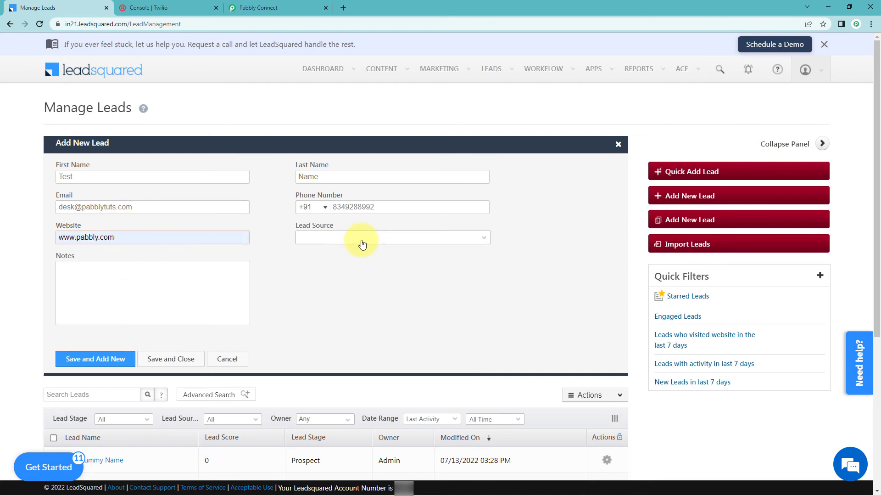
click(360, 238)
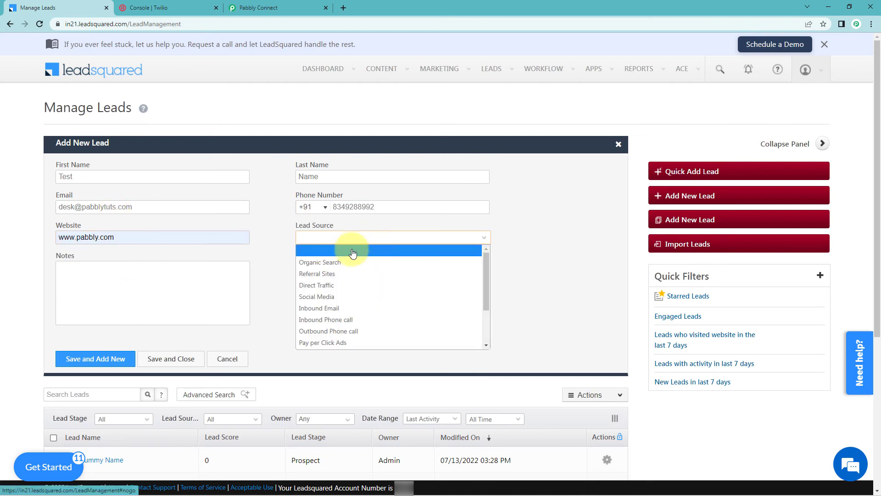
click(331, 287)
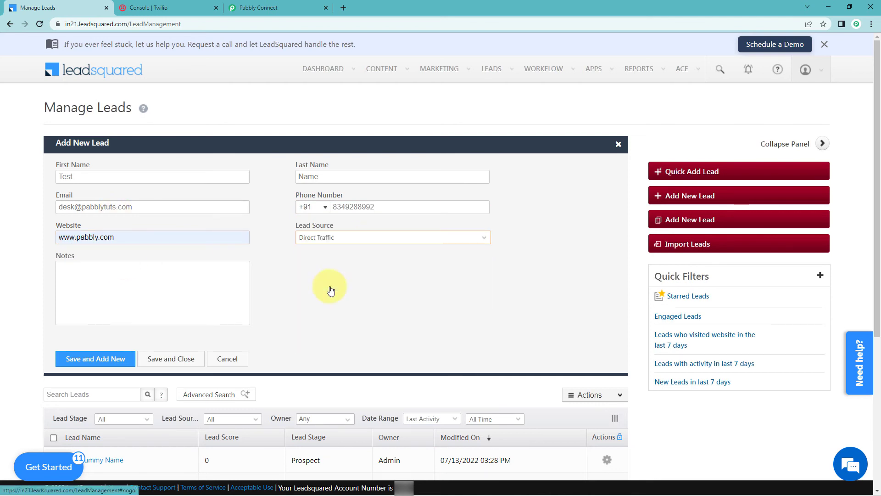
click(178, 360)
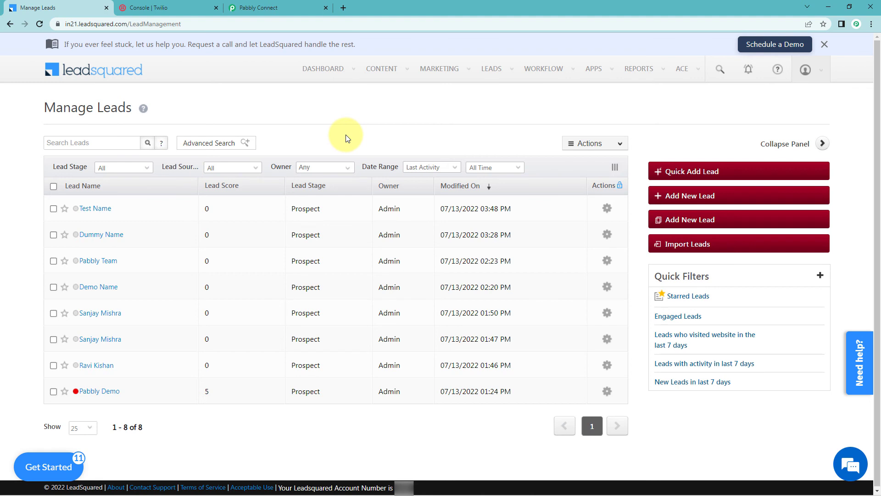
Switch to the Pabbly Connect tab and look over the Leadsquared to Twilio workflow's trigger and action.
click(286, 7)
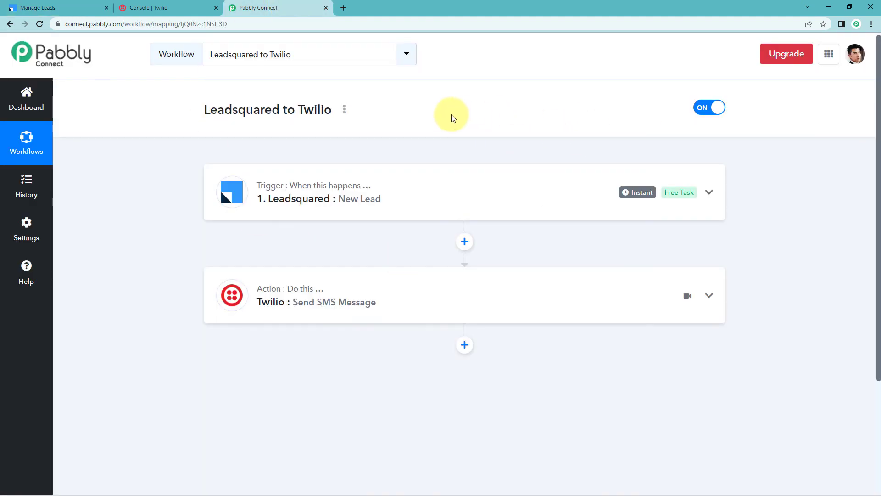
scroll(452, 117, down, 2)
scroll(451, 116, up, 1)
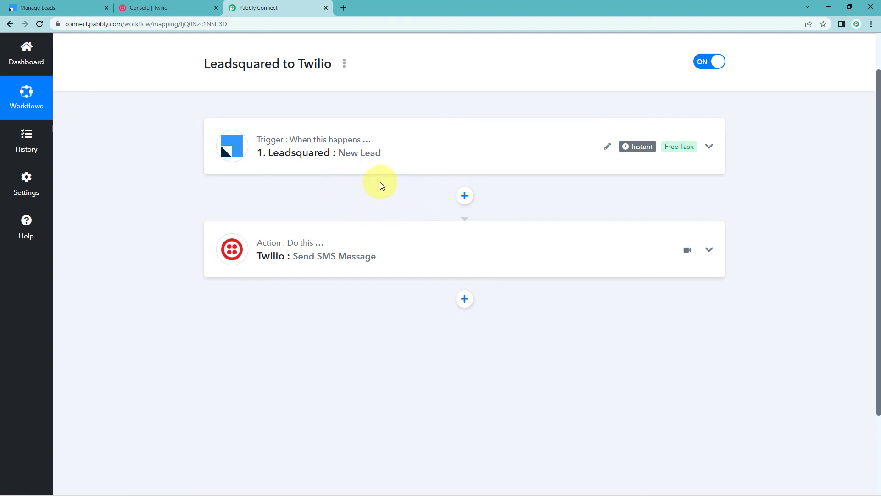
mouse_move(250, 244)
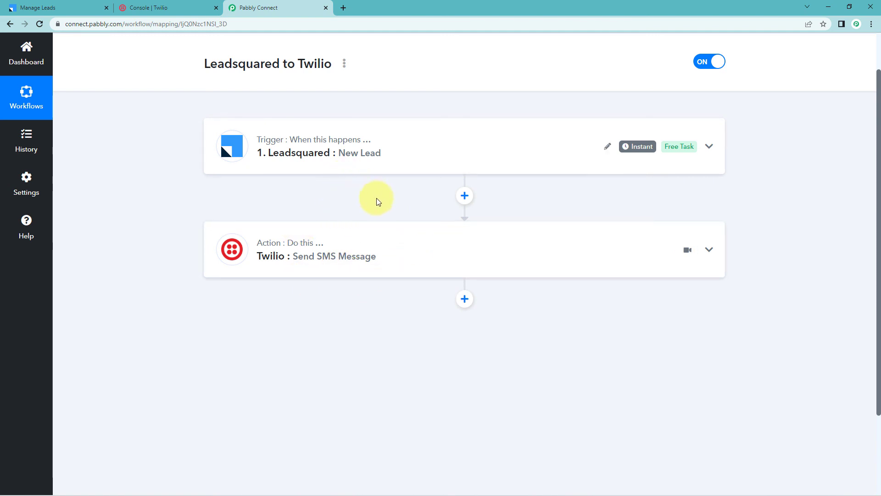
scroll(387, 200, up, 1)
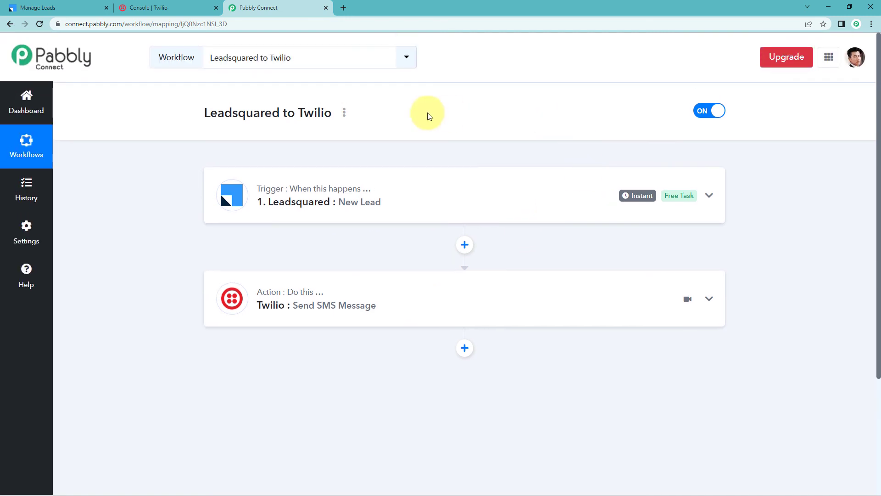